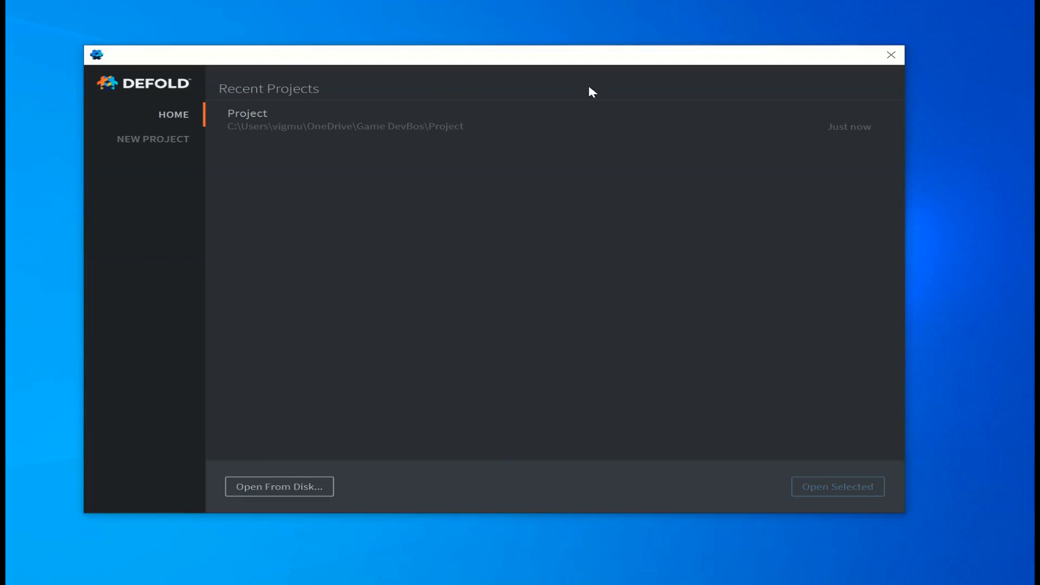
Open the recent project named Project and show the contents of its character folder
click(436, 117)
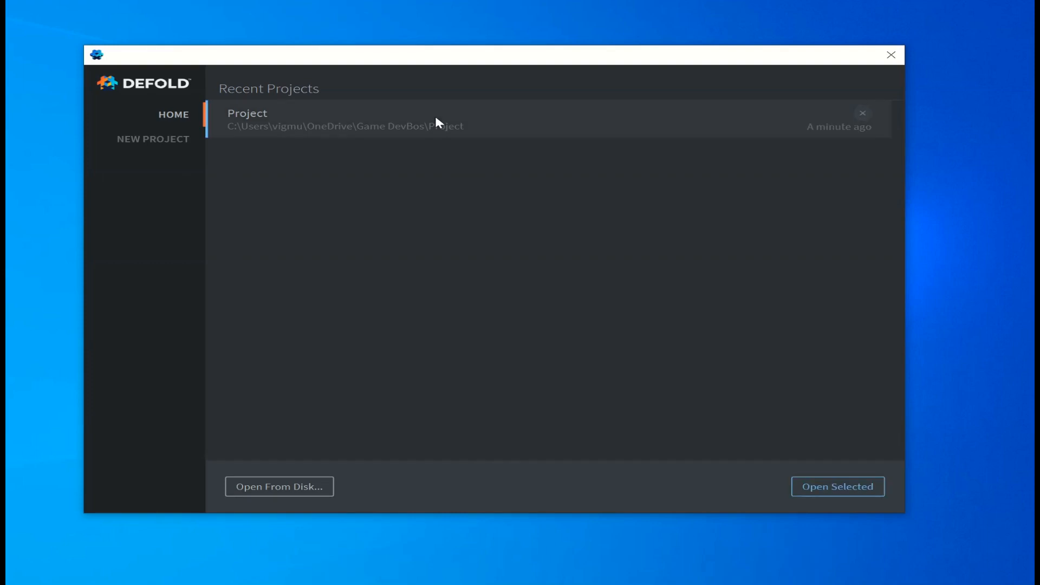
double_click(436, 117)
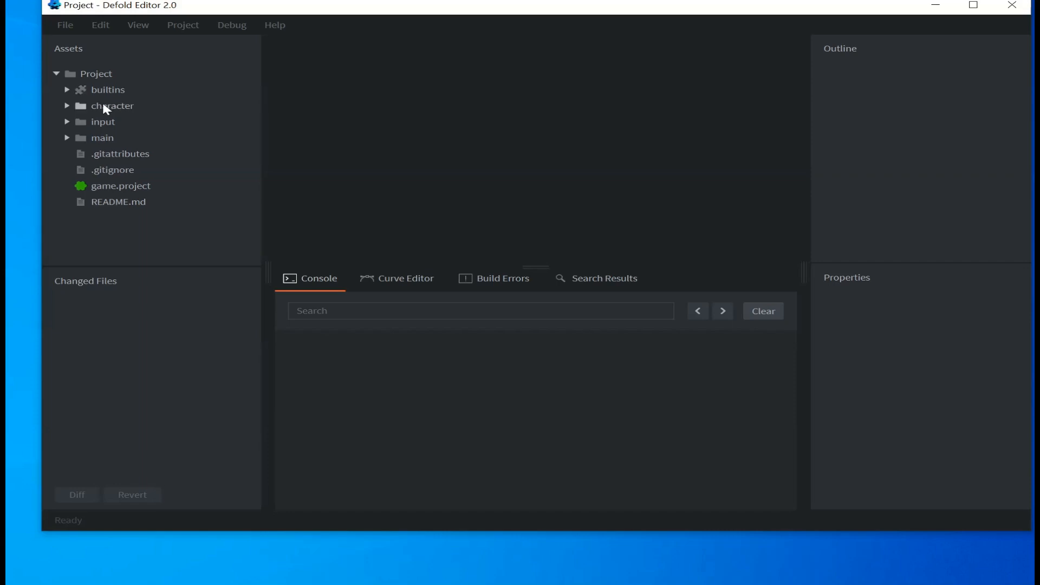
click(75, 106)
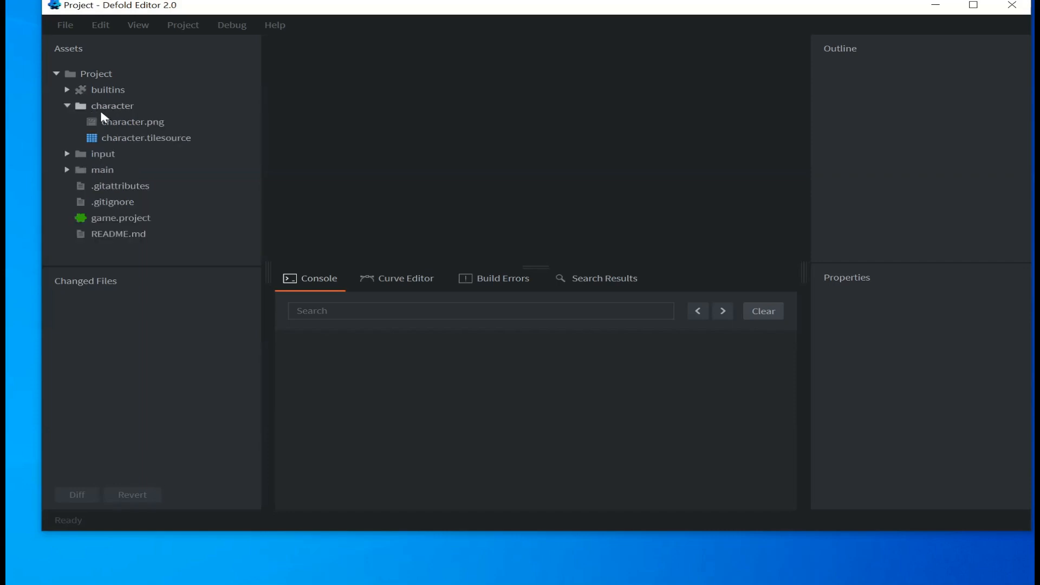
click(120, 123)
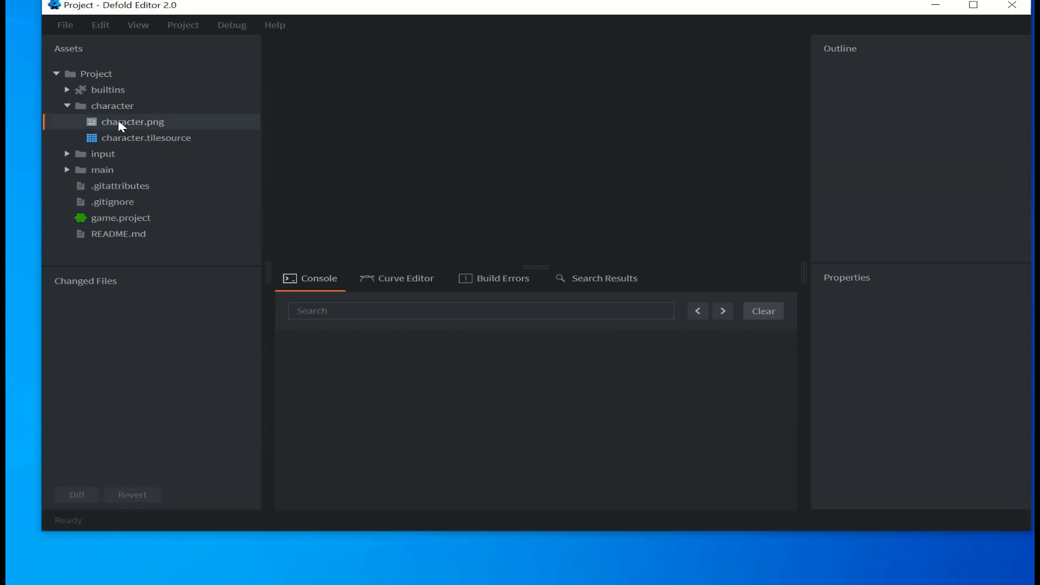
Switch to GIMP and choose Game DevBos/Project/character as the export folder for the characters_animations.png sprite sheet
key(alt+Tab)
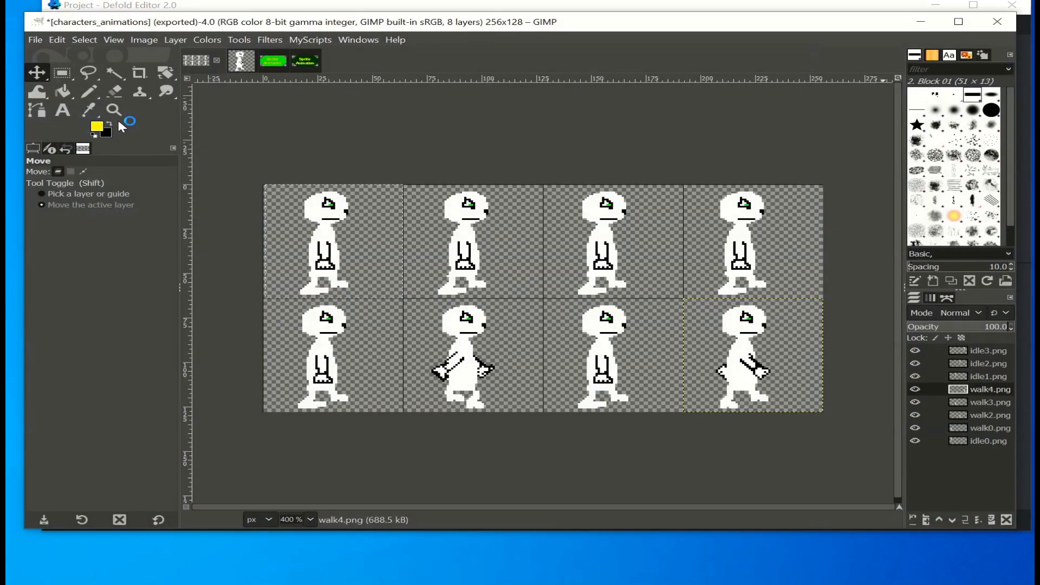
click(38, 41)
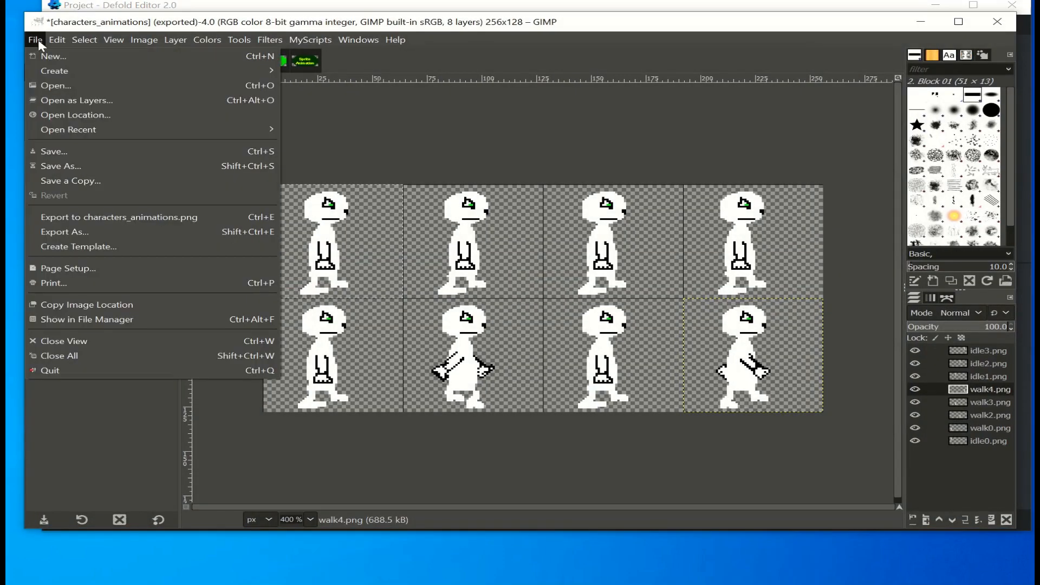
click(65, 232)
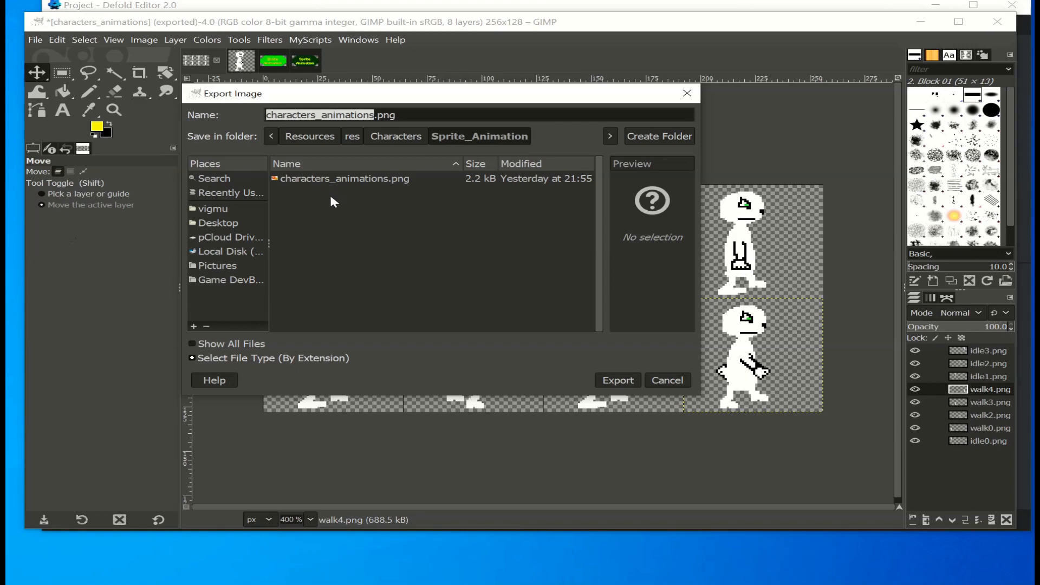
click(225, 238)
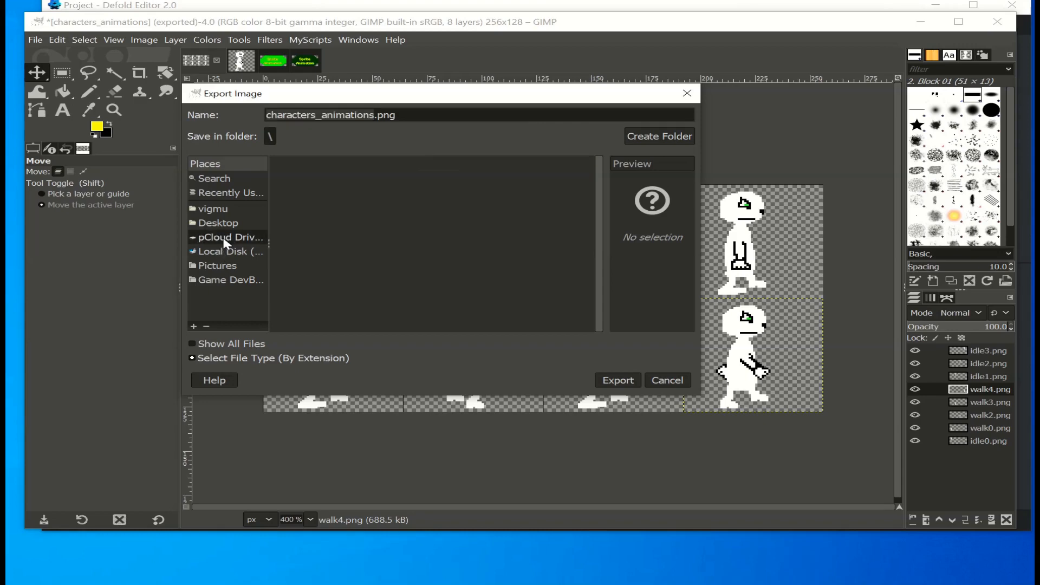
click(221, 252)
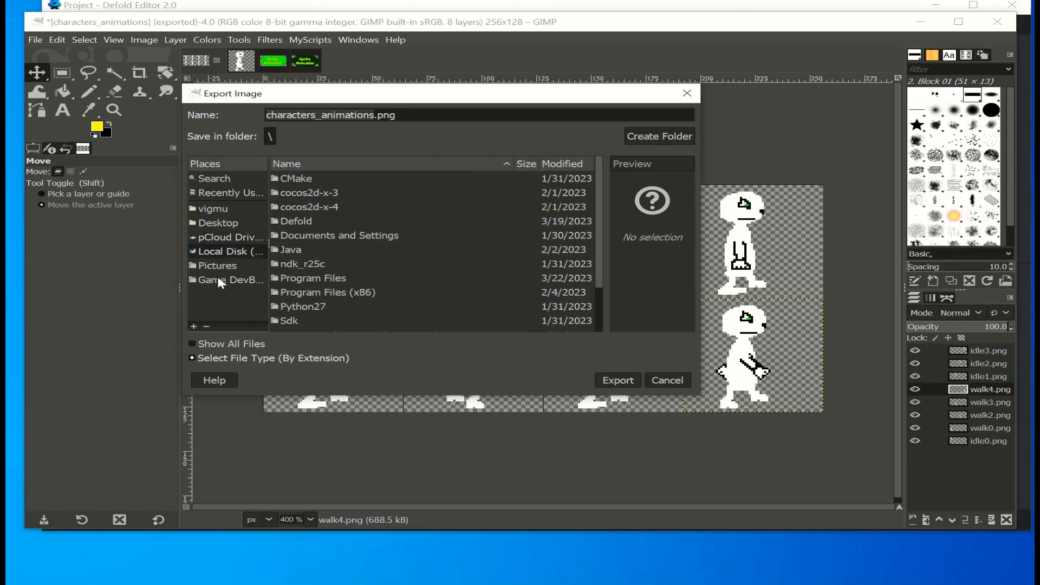
click(219, 281)
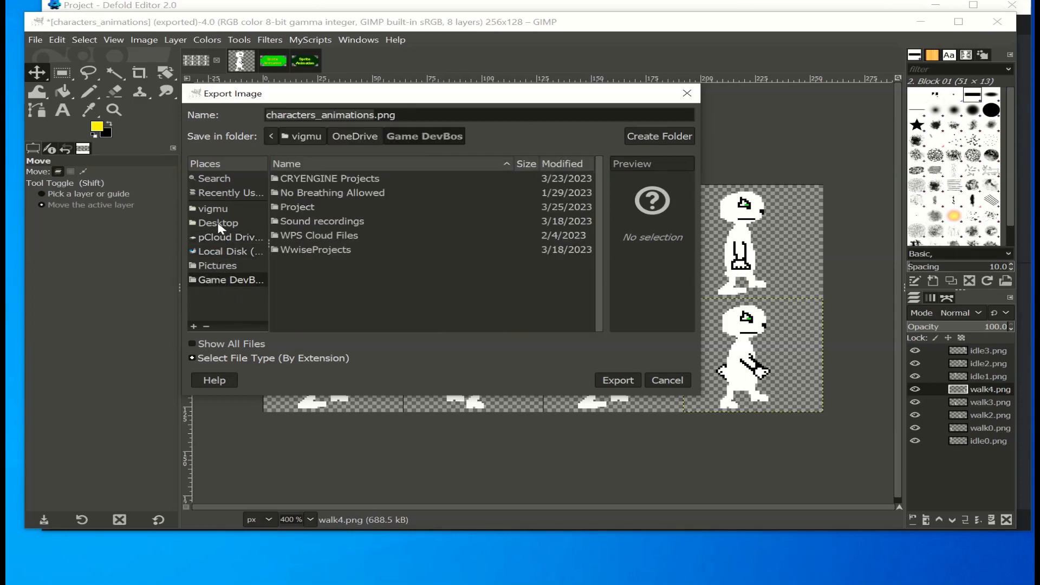
click(290, 211)
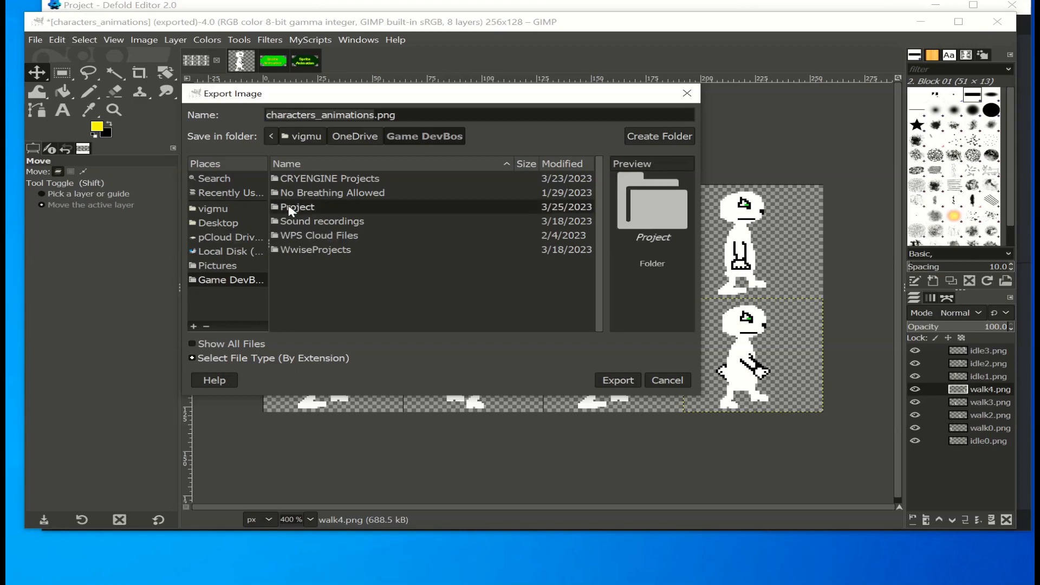
double_click(290, 210)
double_click(305, 193)
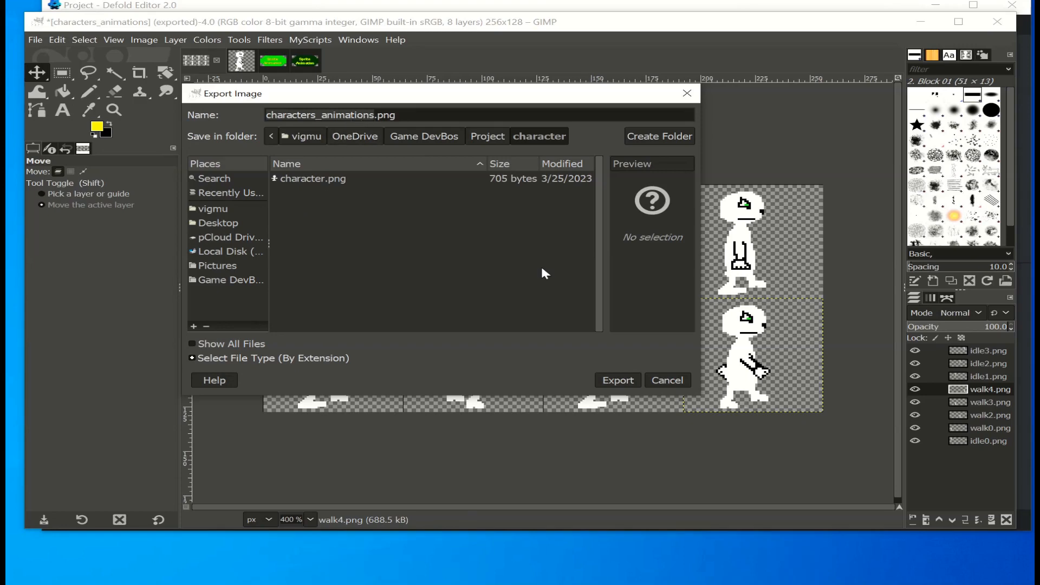
Export the sprite sheet as characters_animations.png with the existing PNG options and return to the Defold editor
click(607, 379)
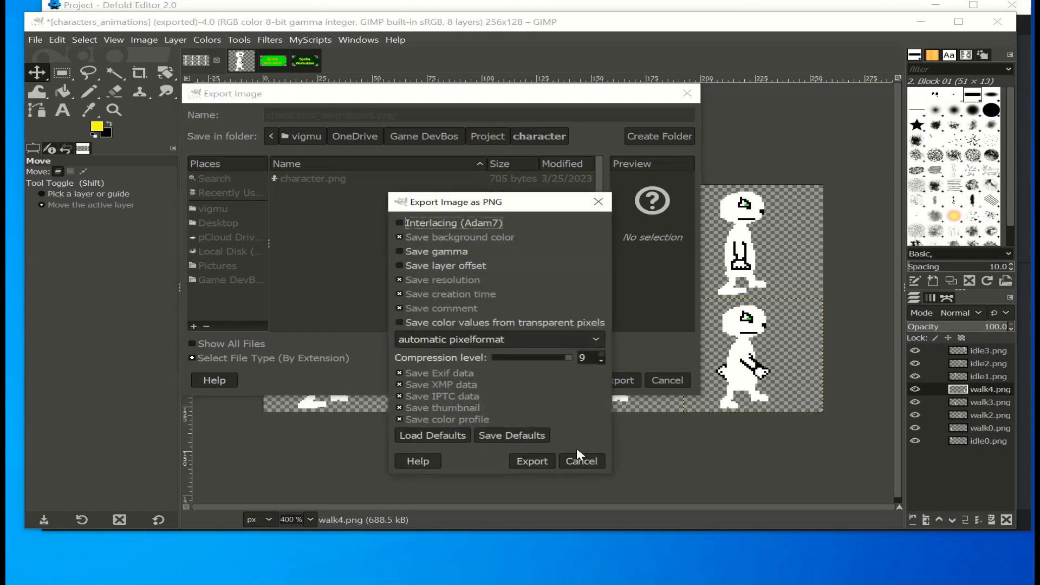
click(542, 461)
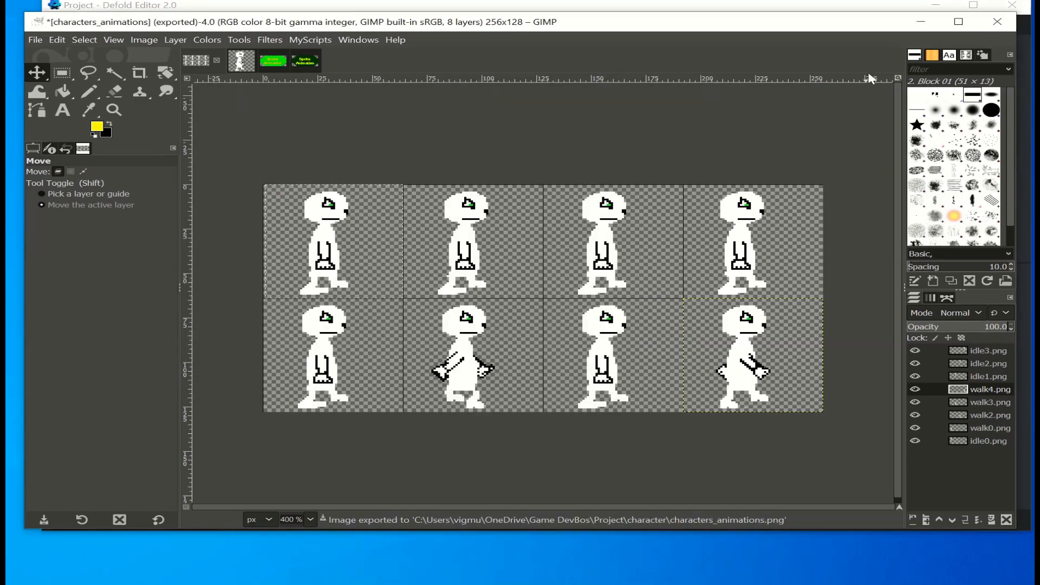
click(924, 26)
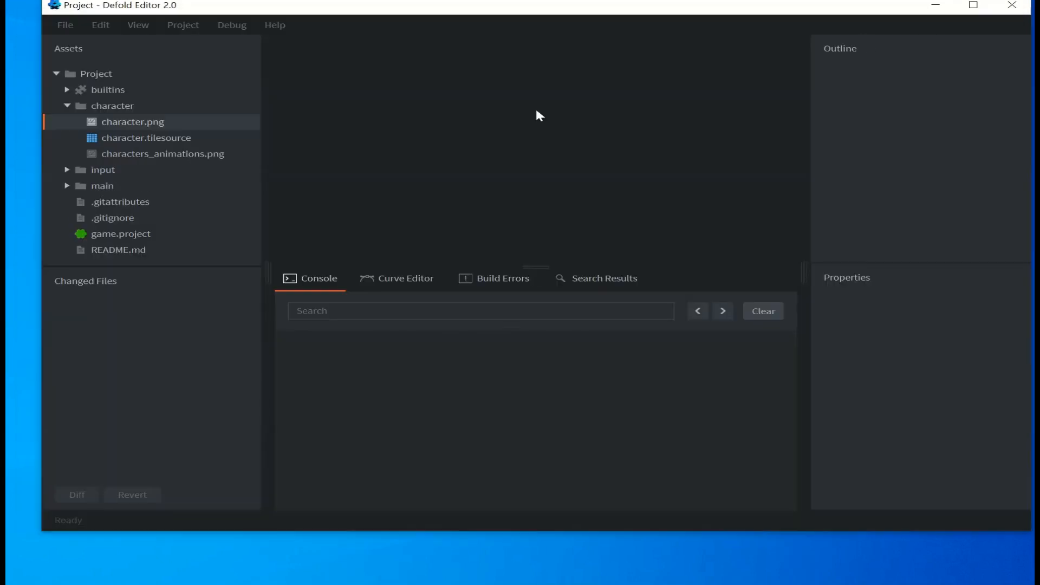
Create a new tile source named character_animations in the character folder
click(145, 138)
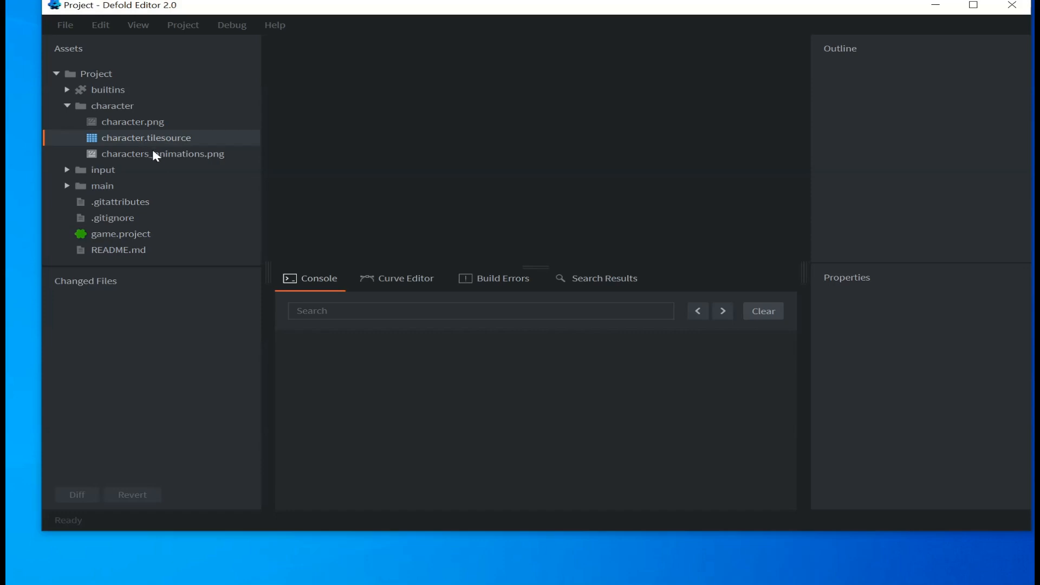
right_click(110, 107)
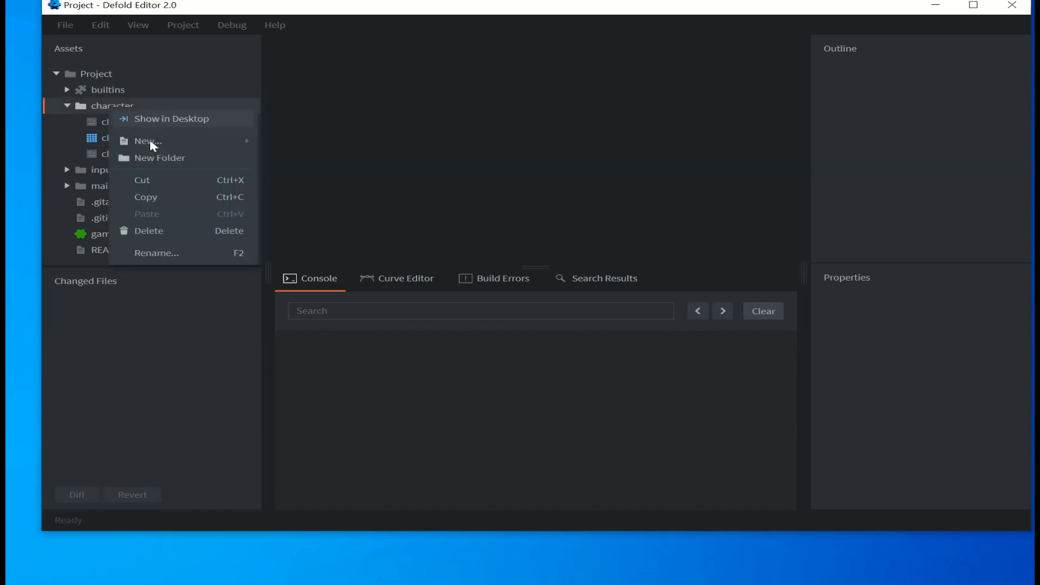
mouse_move(150, 140)
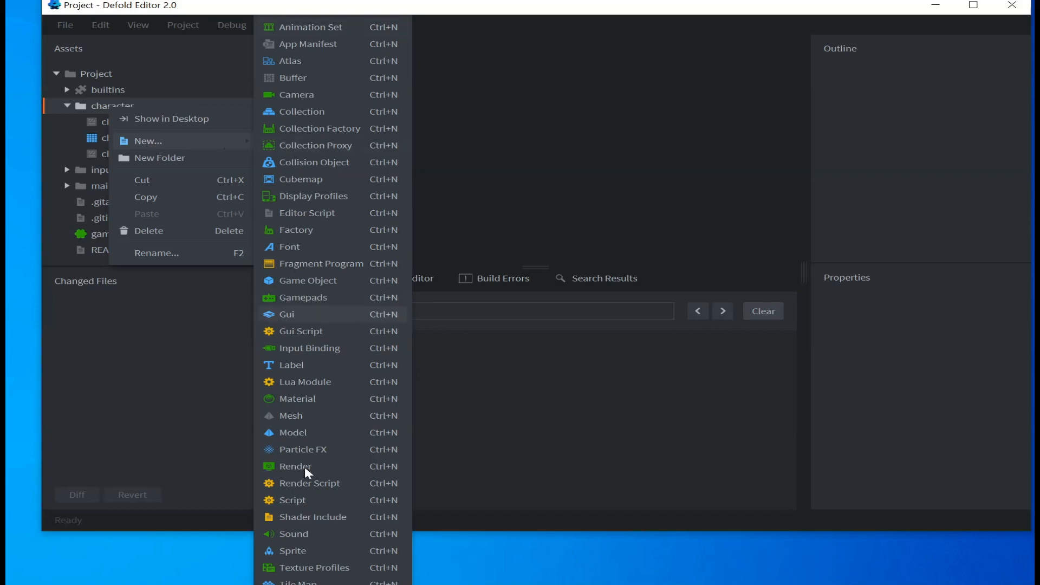
click(304, 584)
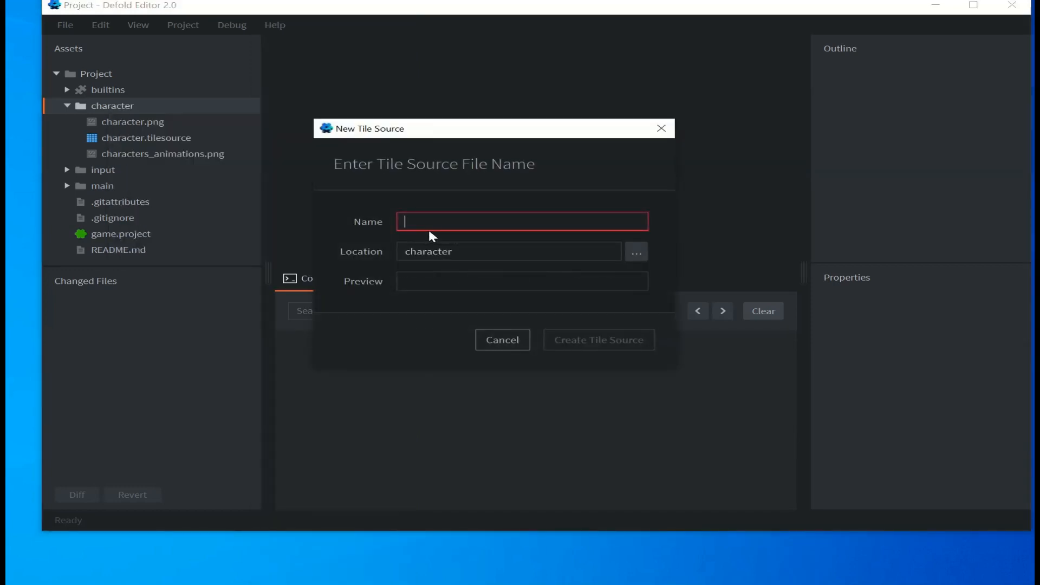
text(charaa)
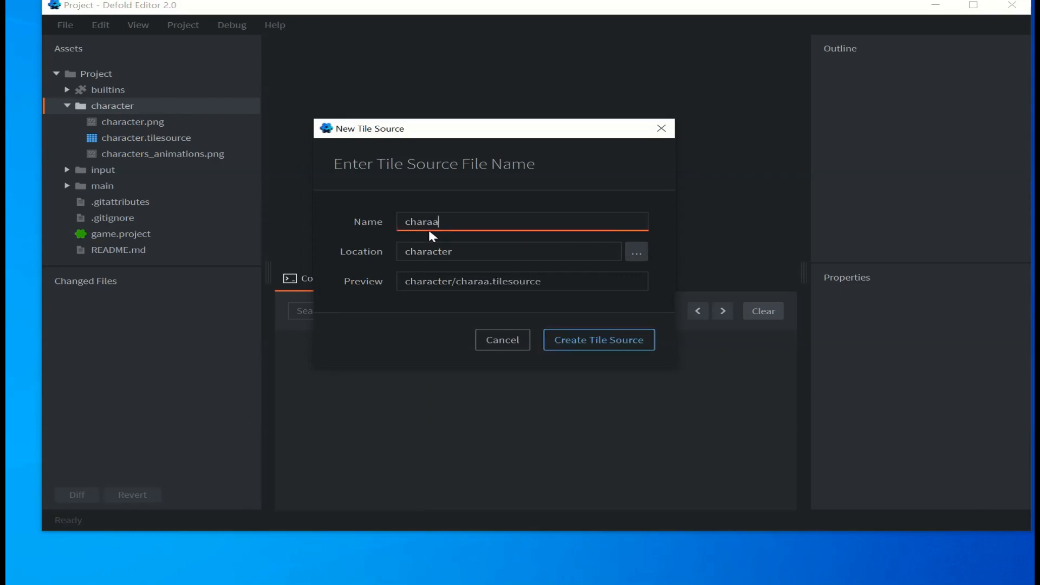
key(BackSpace)
text(cters)
key(BackSpace)
text(_animations)
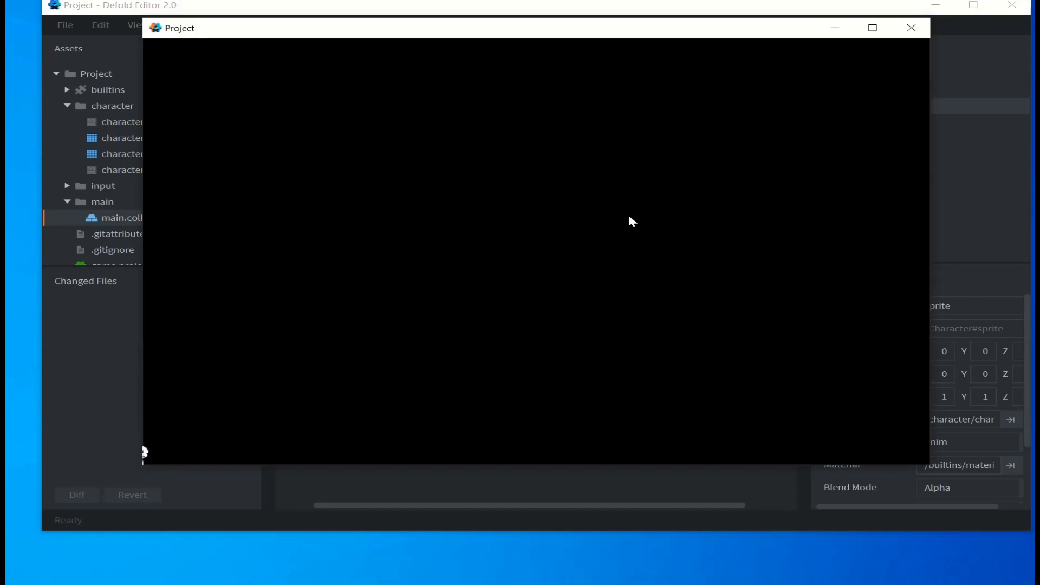
Close the running game and look up the display width and height in the game.project settings
click(912, 30)
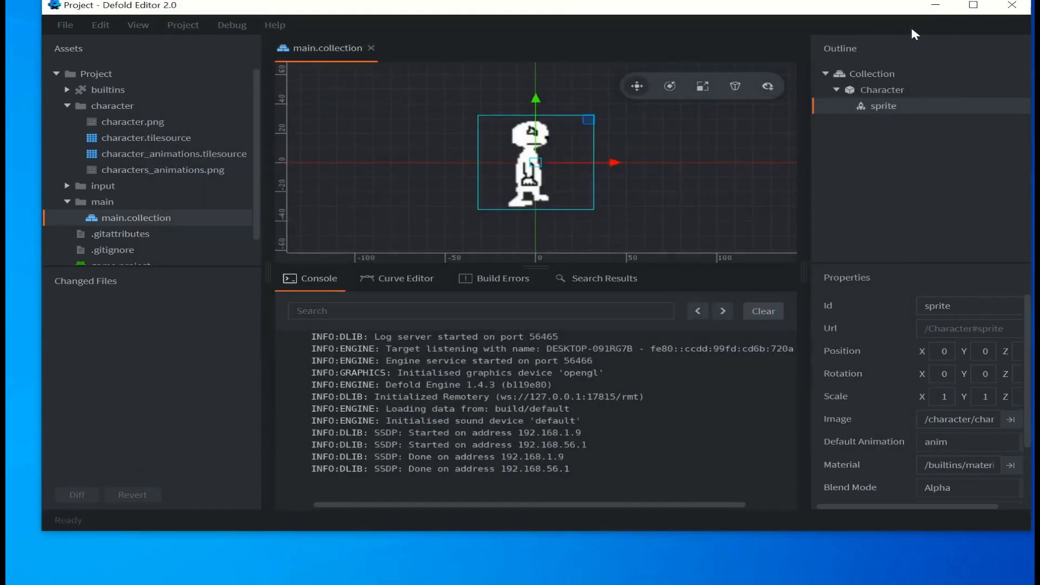
click(188, 30)
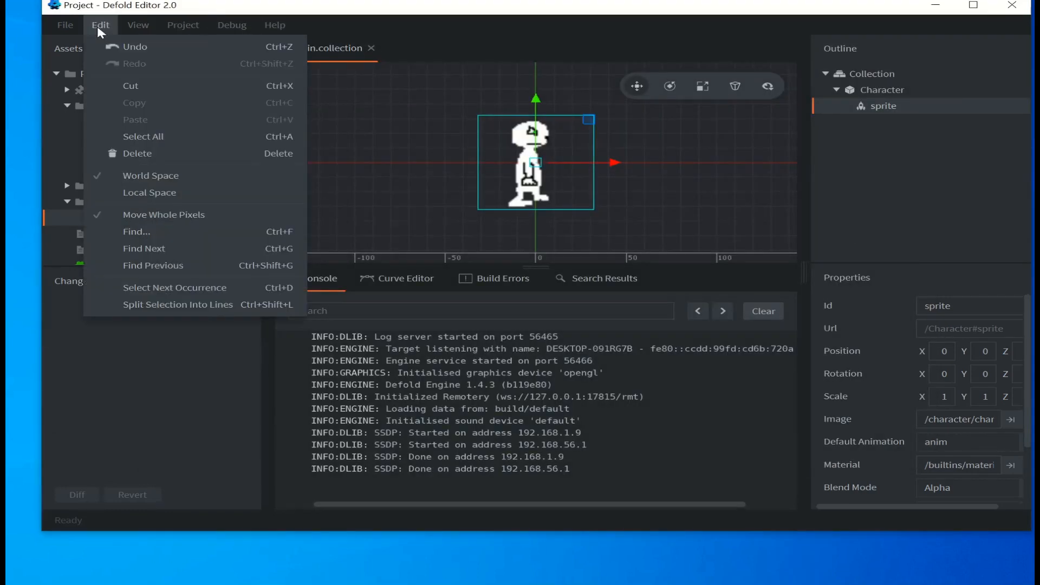
click(64, 282)
scroll(115, 240, down, 2)
double_click(119, 241)
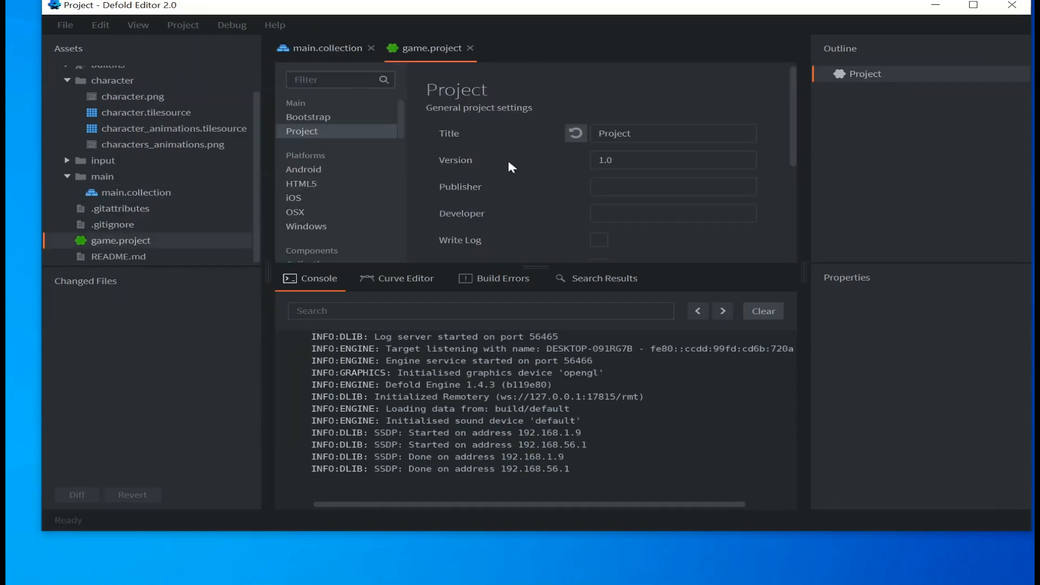
scroll(508, 159, down, 5)
scroll(332, 173, down, 3)
scroll(333, 179, down, 4)
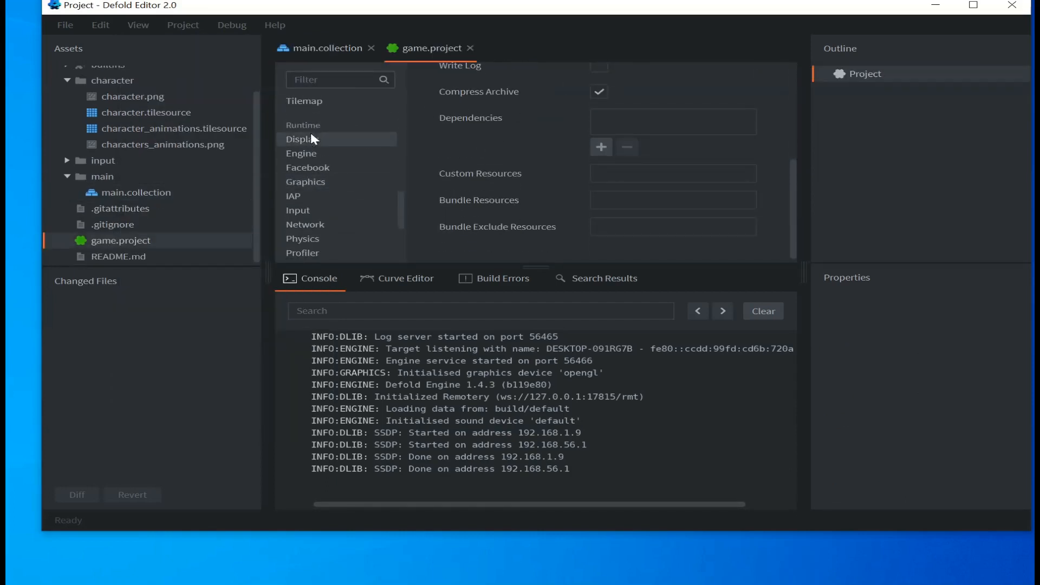
click(312, 139)
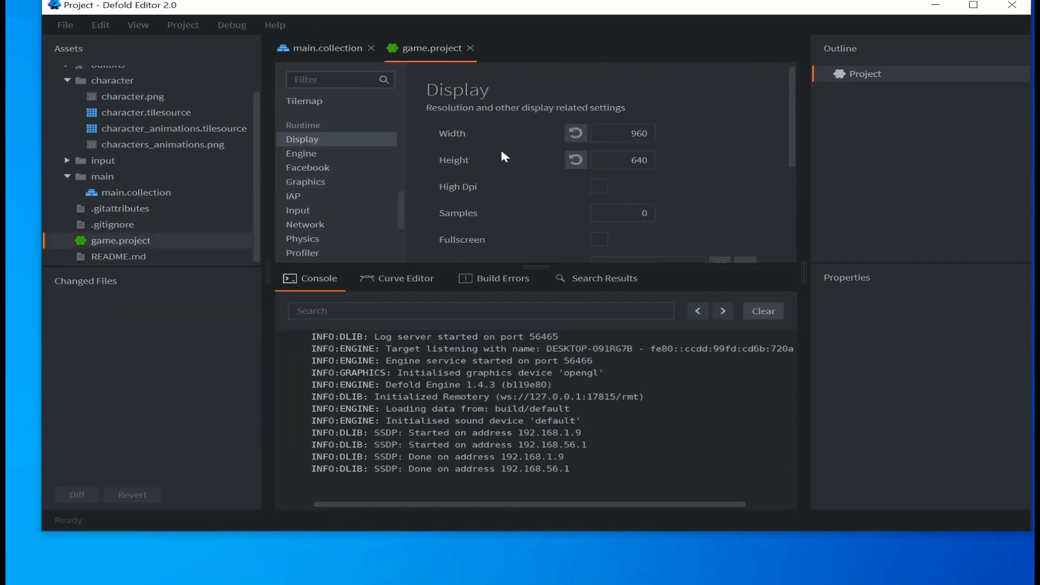
Change the sprite's X and Y position in main.collection to about the middle of the 960 by 640 display
click(333, 48)
click(985, 351)
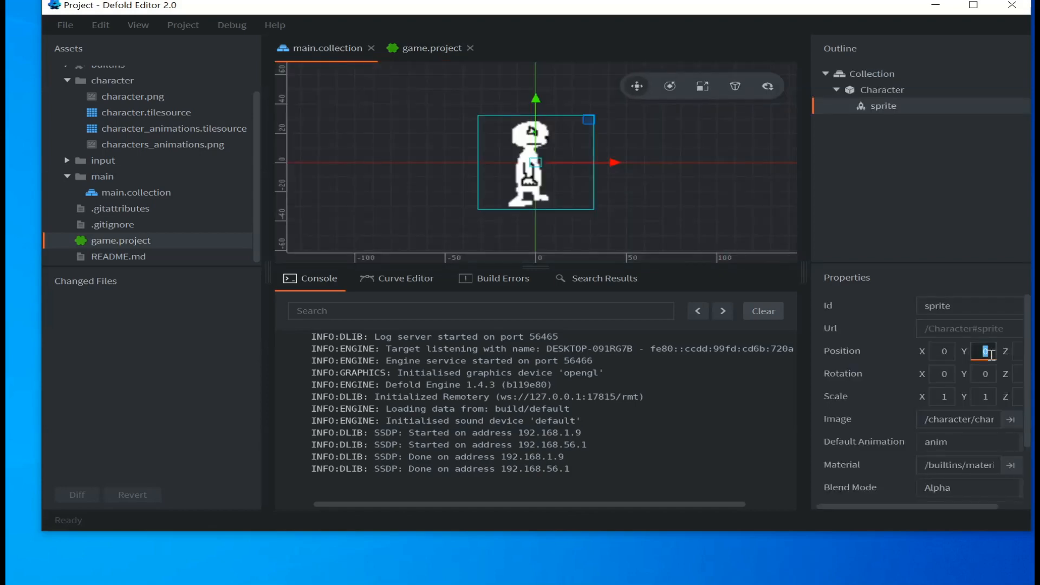
text(32)
click(944, 351)
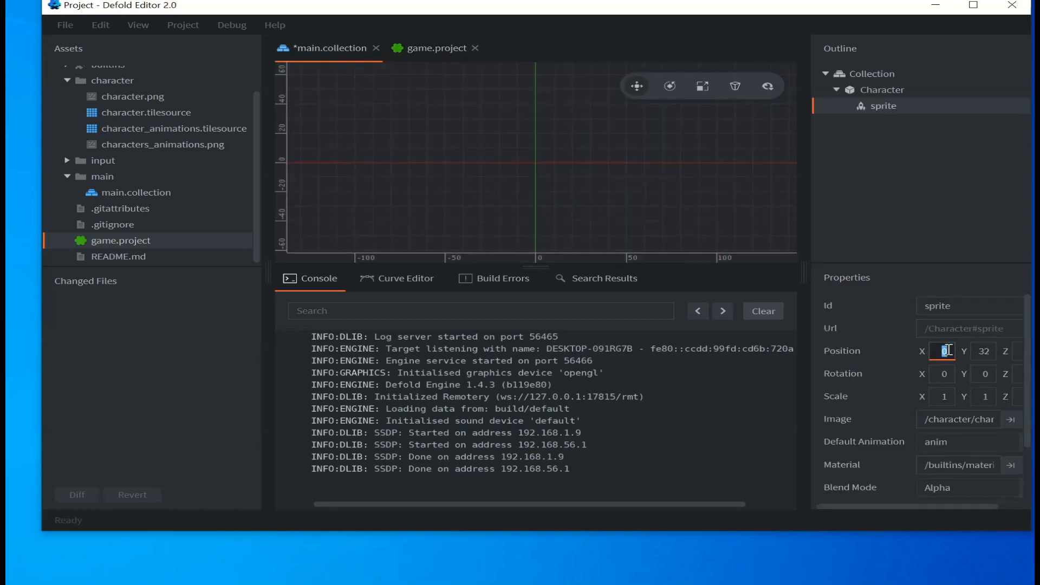
text(4)
scroll(684, 178, down, 5)
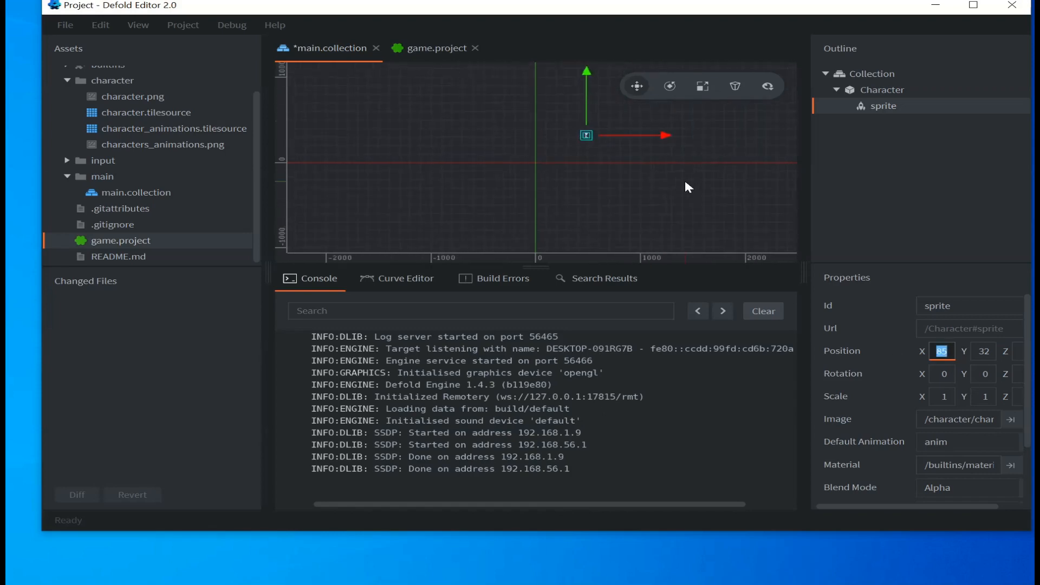
click(616, 188)
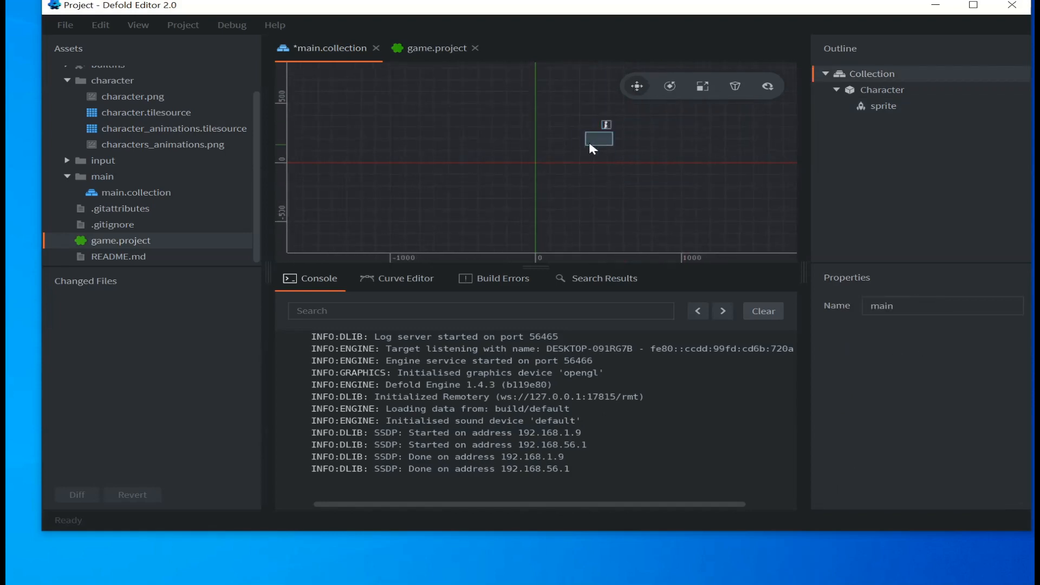
drag(589, 144, 590, 145)
click(877, 107)
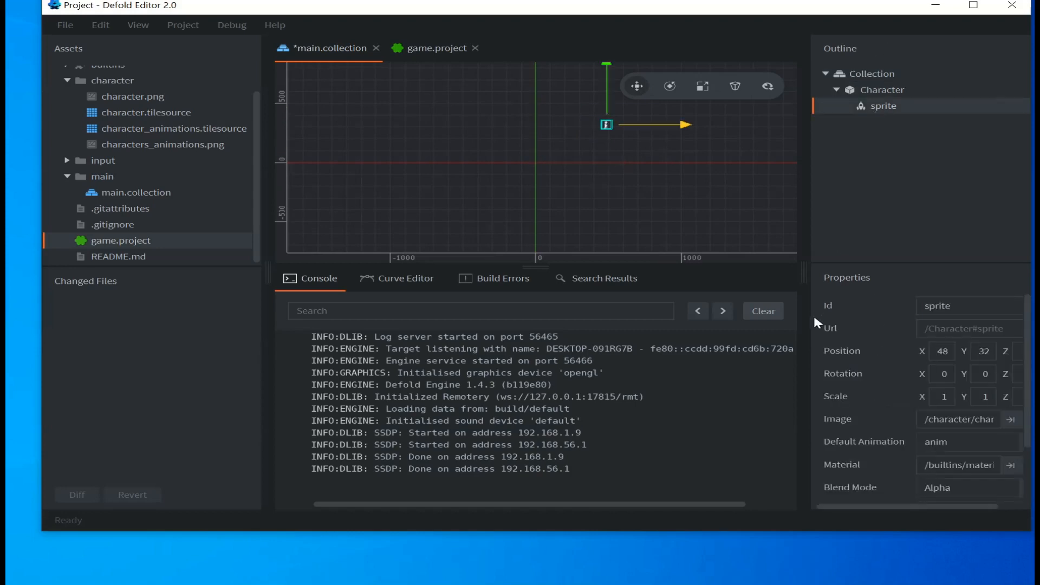
Select the Character game object, then build and run the project to test the sprite's placement
click(871, 89)
click(183, 25)
click(189, 44)
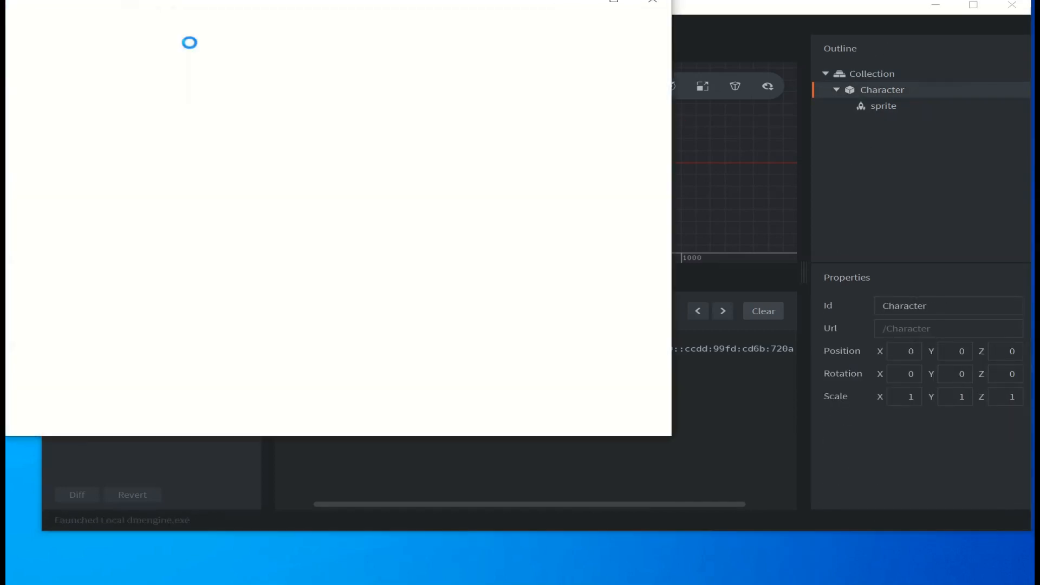
Return to the editor, view characters_animations.png and open character_animations.tilesource from the character folder
click(718, 192)
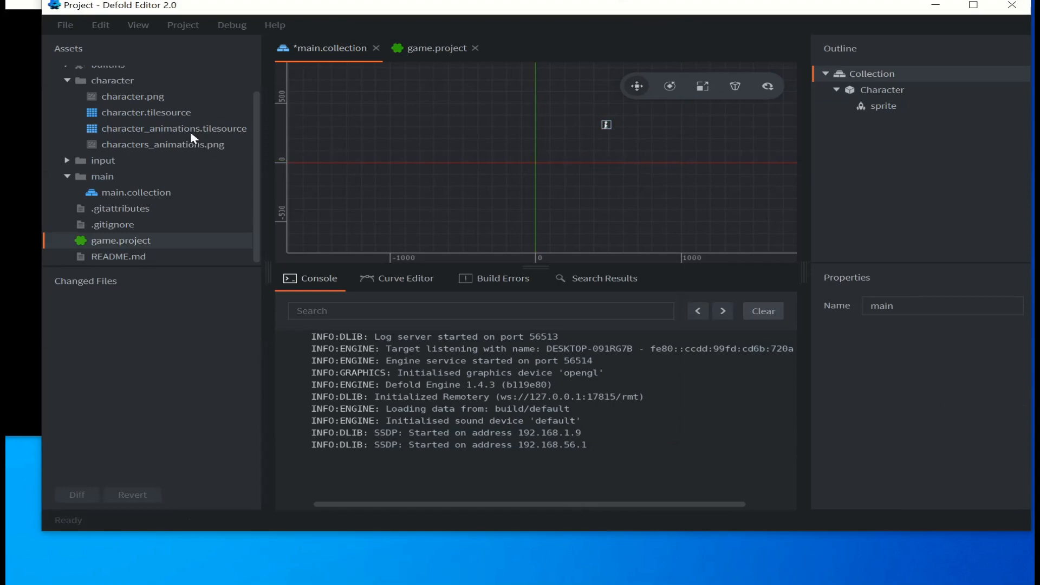
double_click(197, 146)
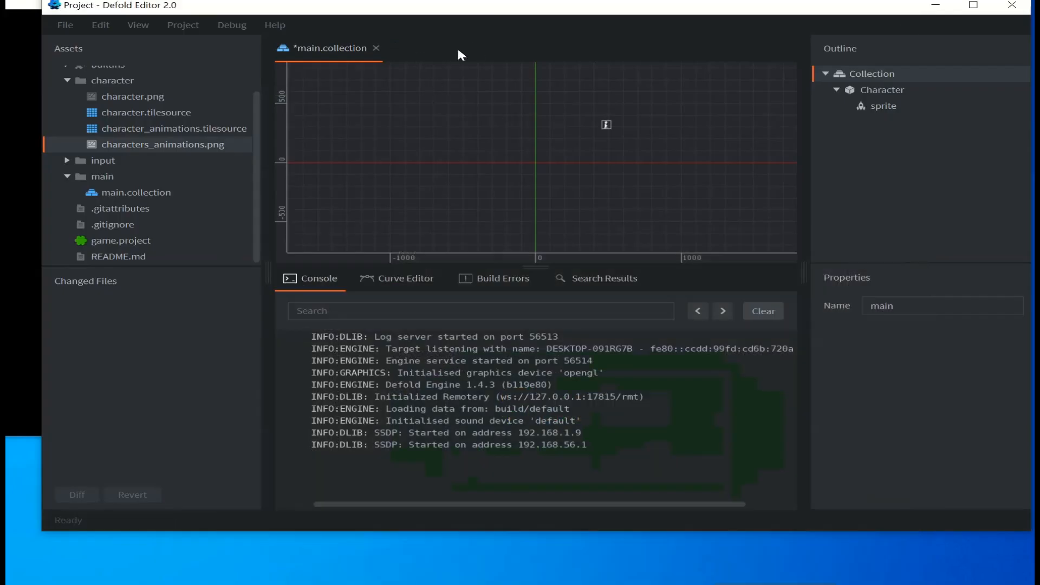
double_click(212, 129)
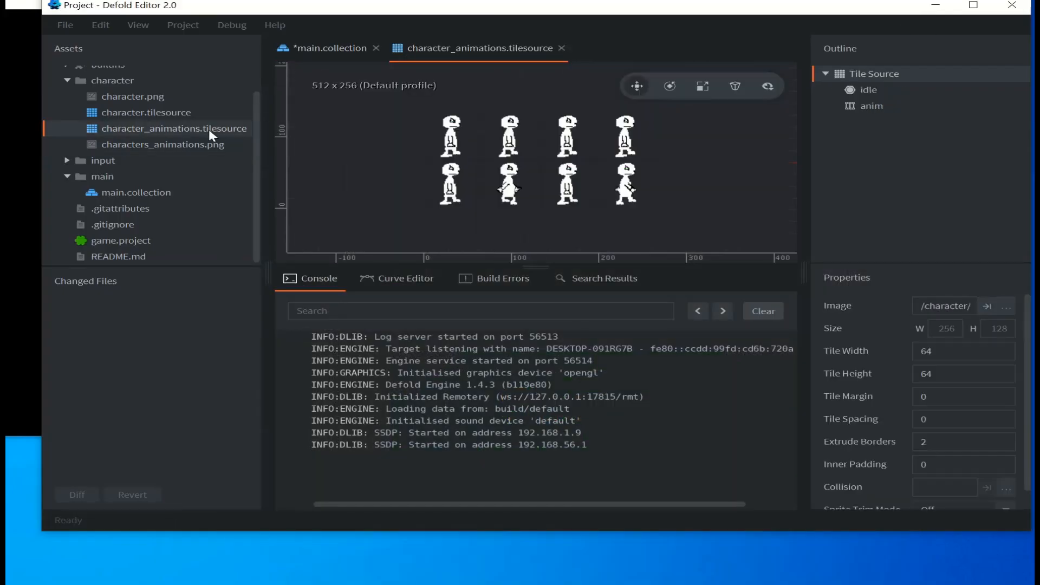
Try a frame rate of 1 Fps for the tile source's anim animation and test-run the project
click(877, 109)
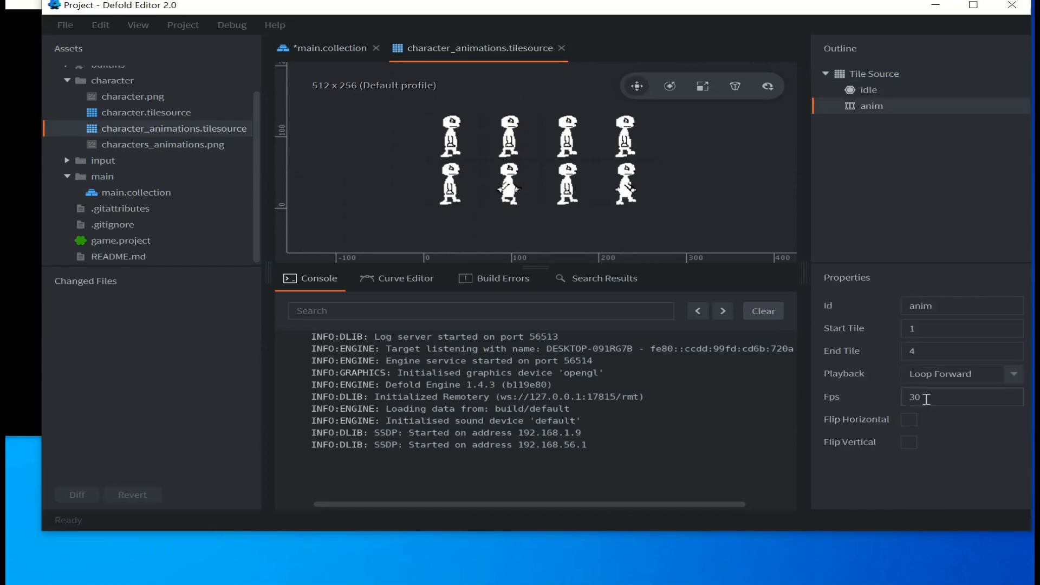
double_click(915, 397)
text(1)
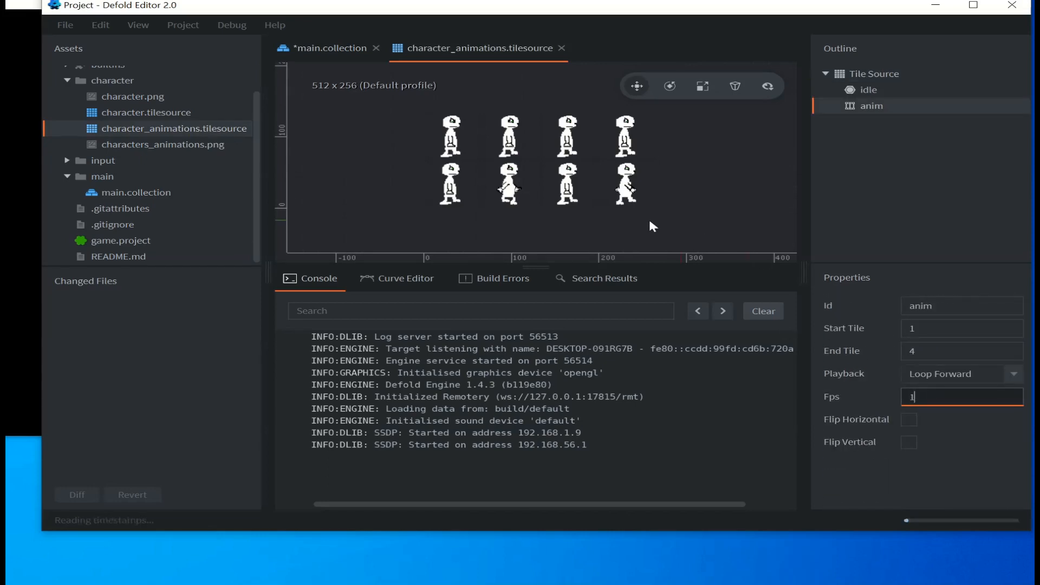
click(320, 48)
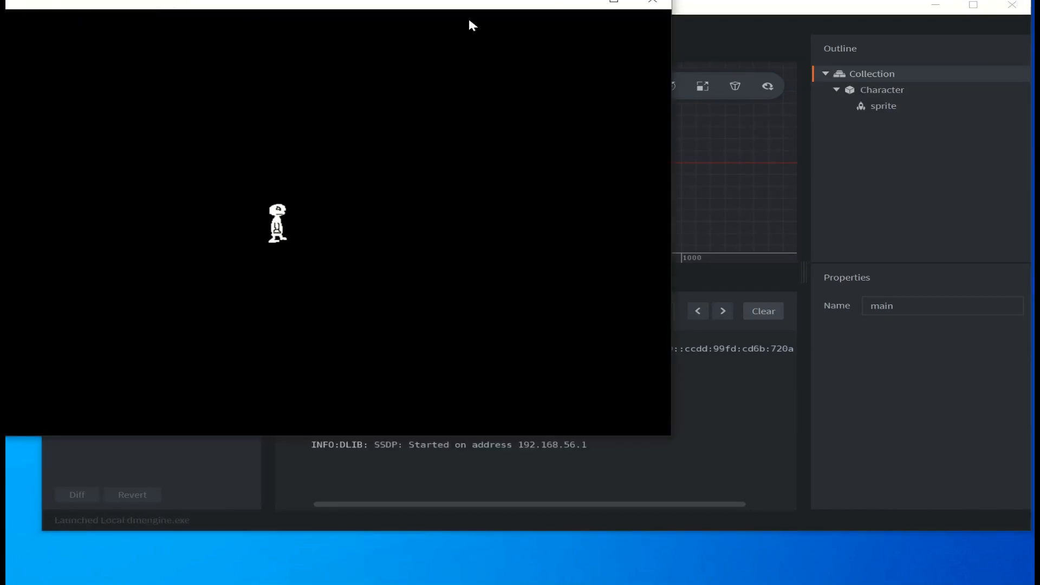
click(650, 5)
Return to character_animations.tilesource, try 5 Fps for the anim animation, save, and test-run the project
click(495, 49)
double_click(925, 399)
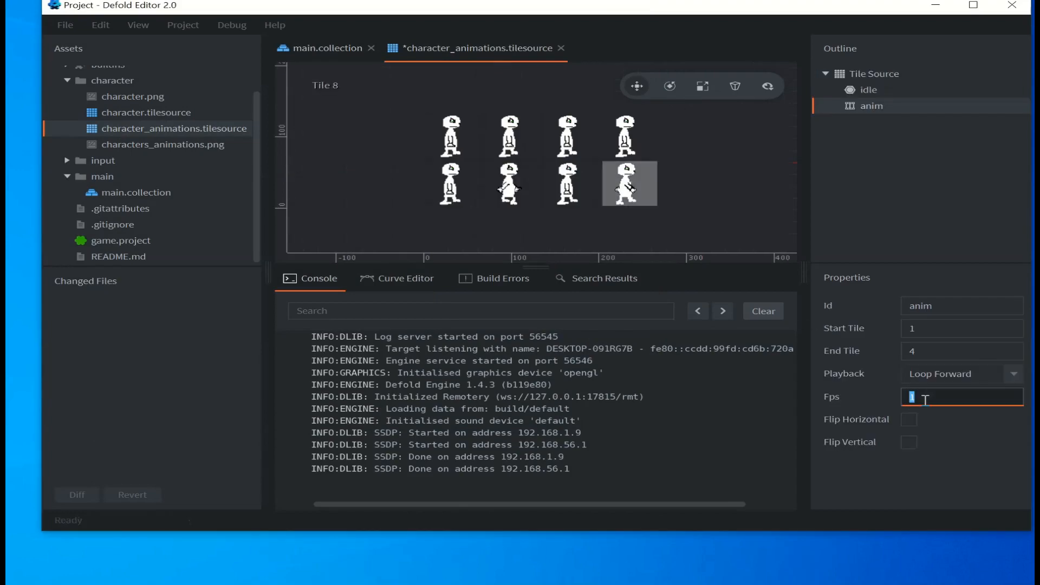
text(5)
key(ctrl+s)
click(183, 25)
click(187, 49)
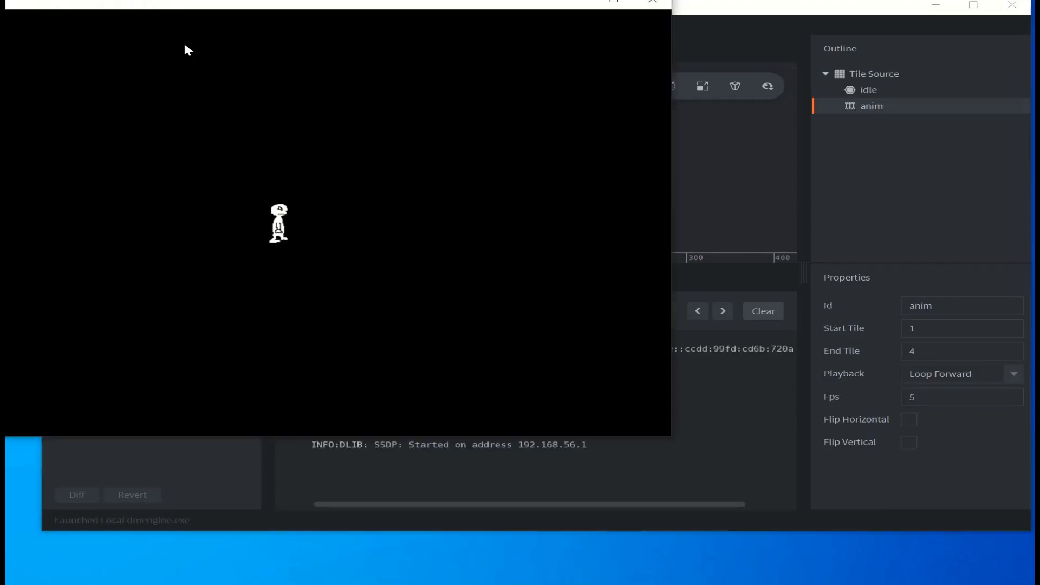
click(652, 2)
Try 15 Fps for the anim animation, save the tile source, and test-run the project
double_click(922, 396)
text(15)
key(ctrl+s)
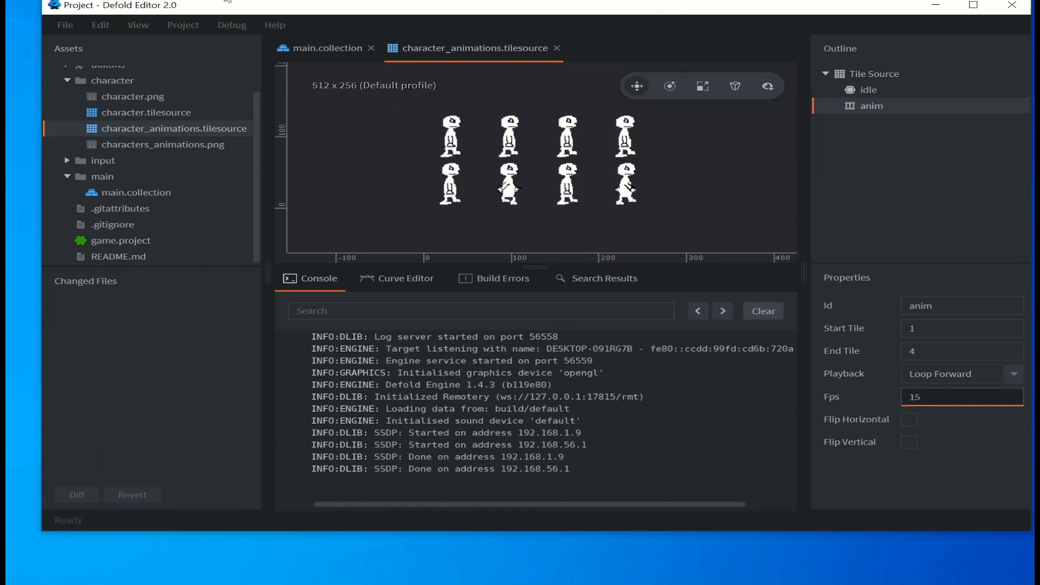
click(183, 25)
click(188, 47)
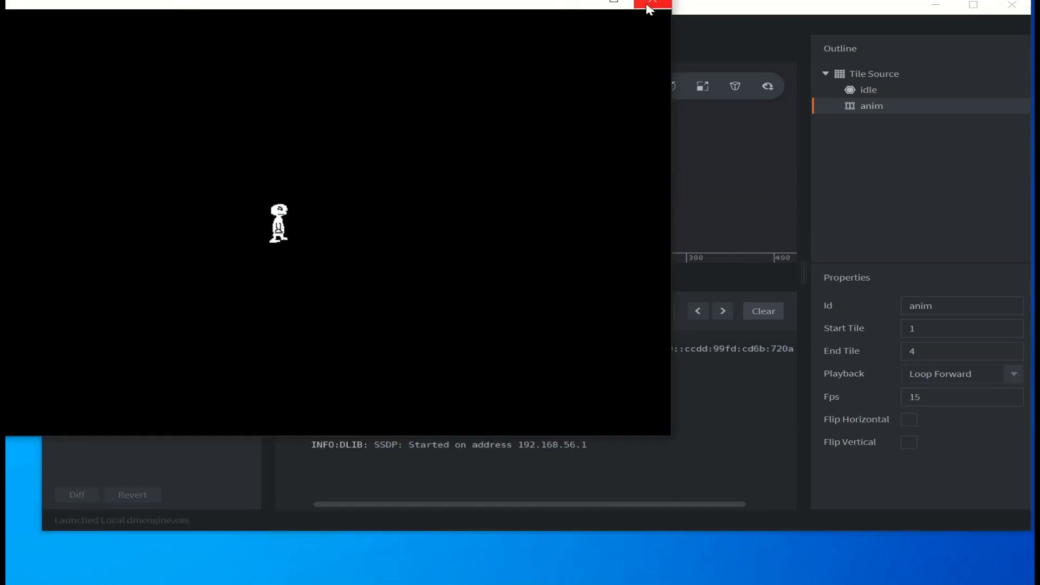
click(652, 1)
Try 10 Fps for the anim animation and test its speed in the running game
key(BackSpace)
text(0)
click(183, 25)
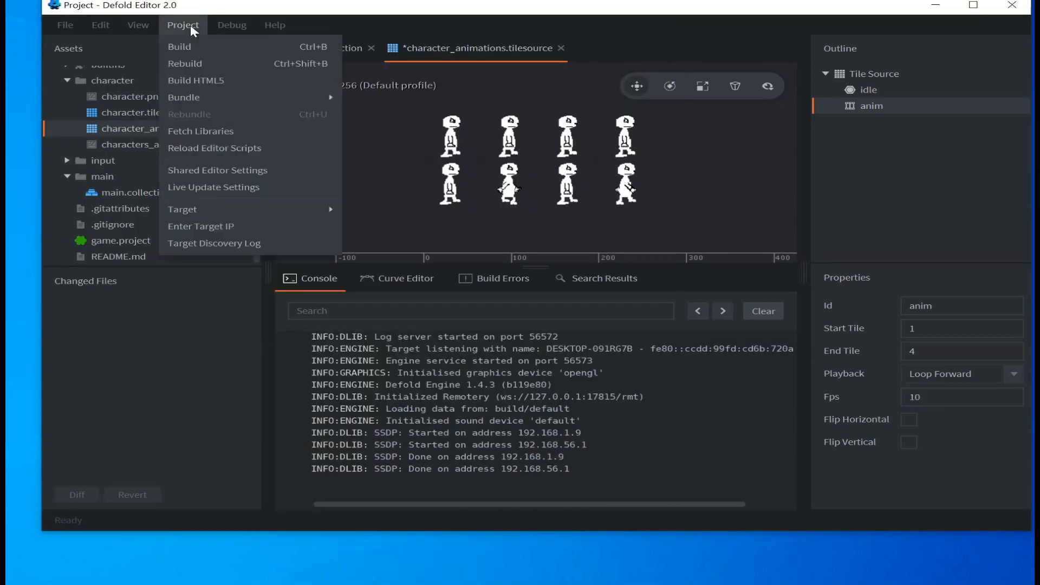
click(188, 47)
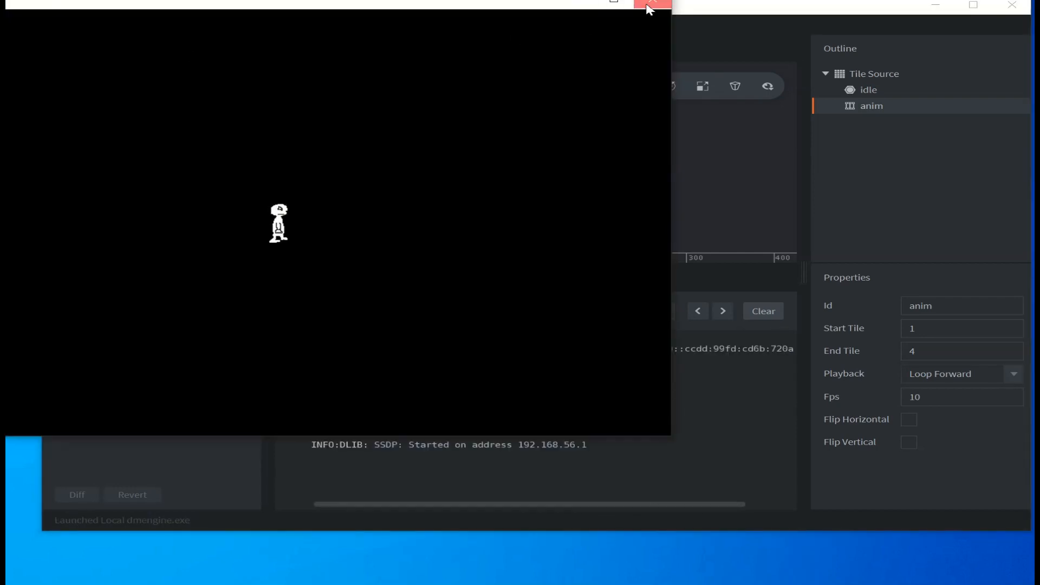
click(648, 2)
Lower the anim animation's frame rate to 5 Fps and test its speed in the running game
click(943, 397)
key(BackSpace)
key(BackSpace)
text(5)
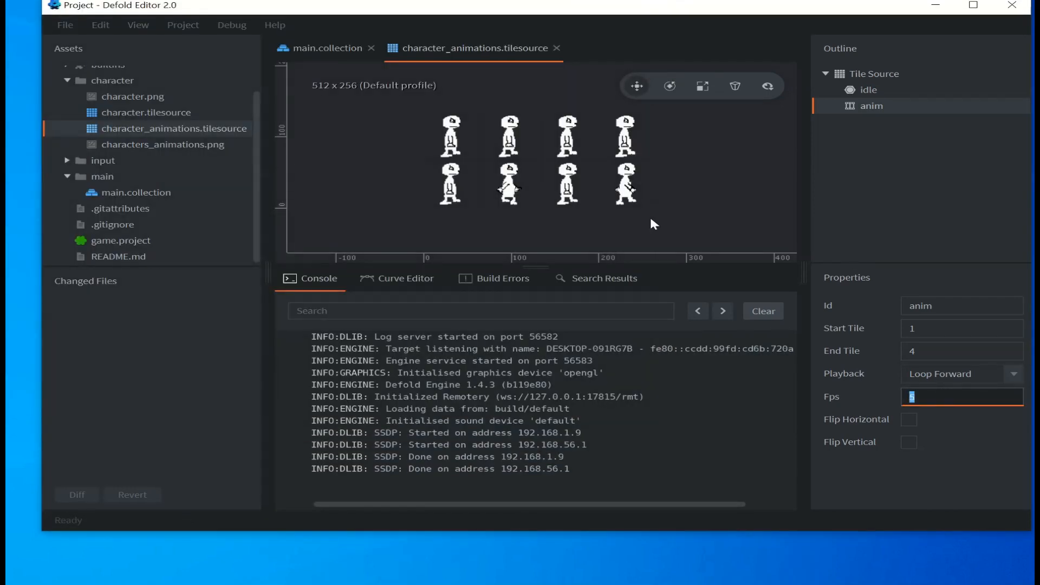
click(183, 25)
click(190, 49)
click(648, 3)
Try 2 Fps for the anim animation and test-run the project
text(2)
key(Return)
click(183, 25)
click(193, 45)
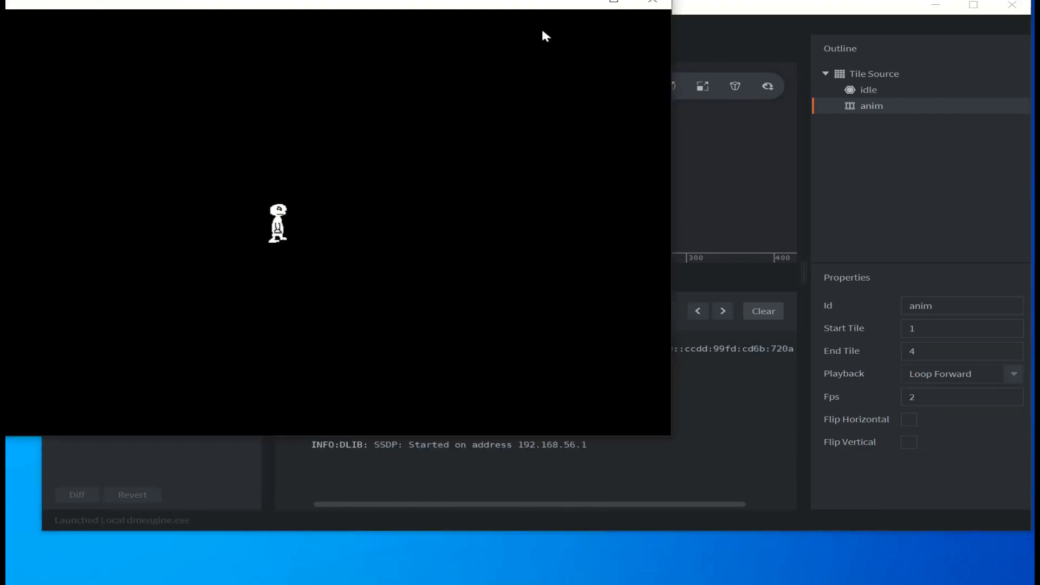
click(652, 2)
Set the anim animation's Fps to 3, build and run the project, and close the game
click(924, 394)
key(BackSpace)
text(3)
key(Return)
click(185, 26)
click(188, 45)
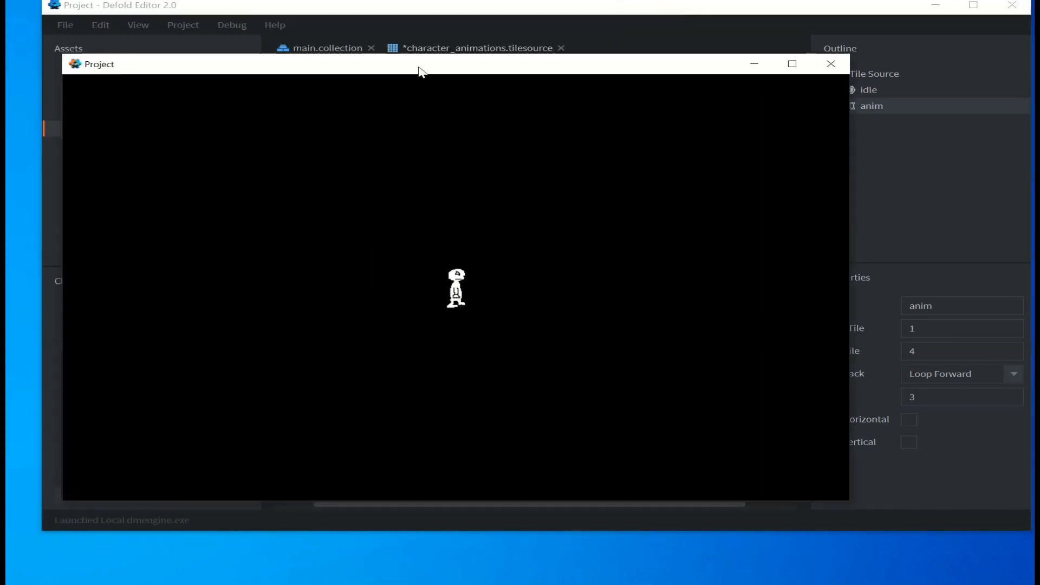
click(896, 70)
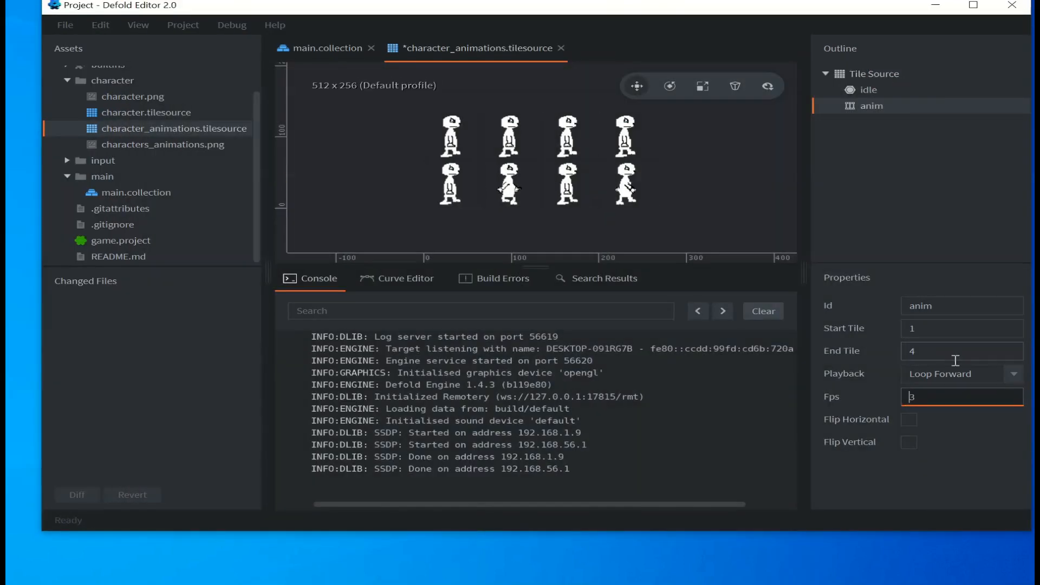
Set the anim animation's playback to Loop Ping Pong, its start tile to 5 and its end tile to 8
click(1013, 373)
click(972, 502)
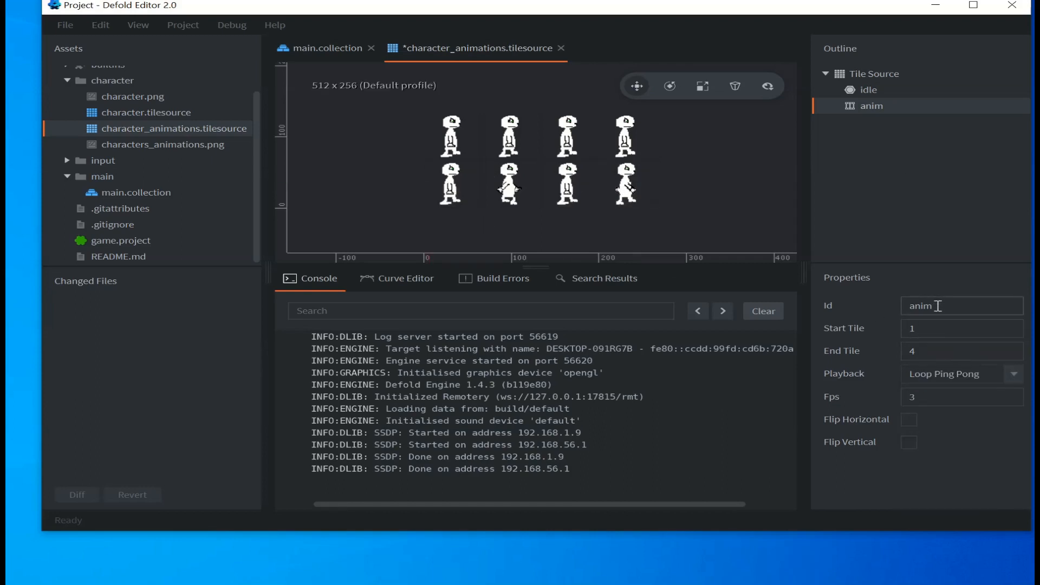
click(868, 91)
click(870, 108)
click(923, 328)
key(BackSpace)
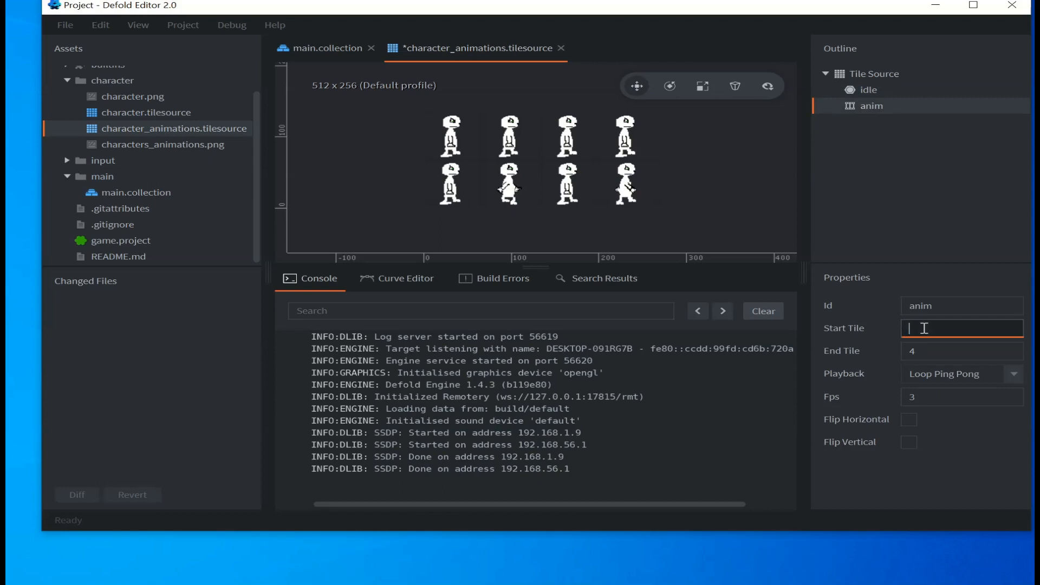
text(5)
key(Tab)
text(8)
key(Return)
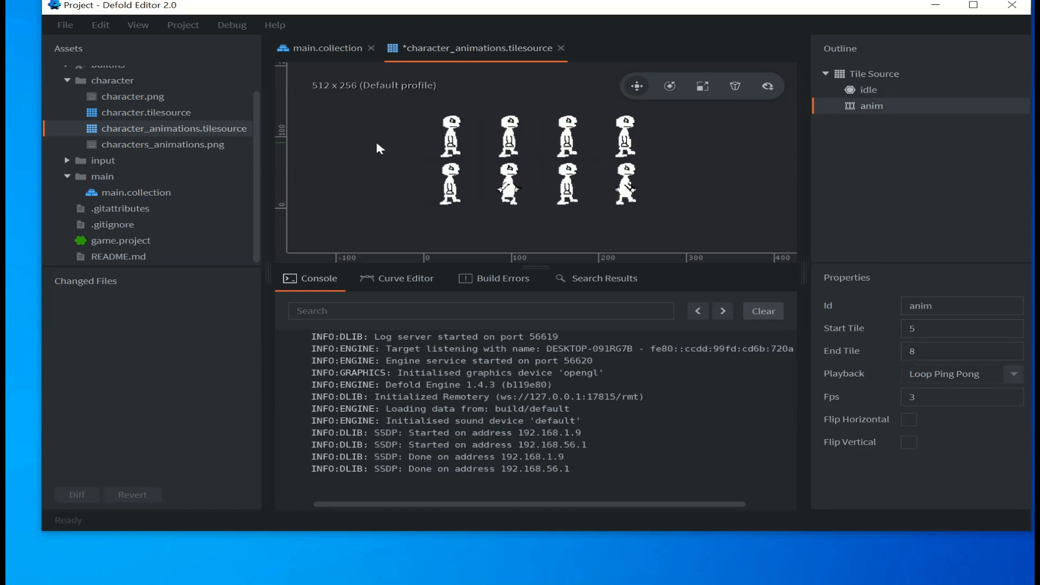
Build and run the project to check the character's animation, and close the game
click(183, 25)
click(183, 45)
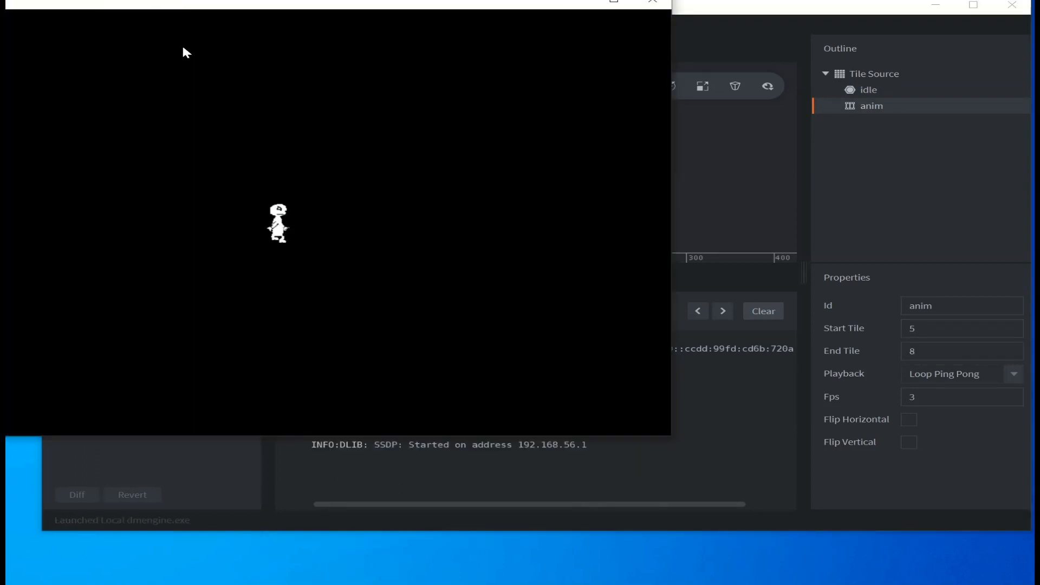
click(652, 3)
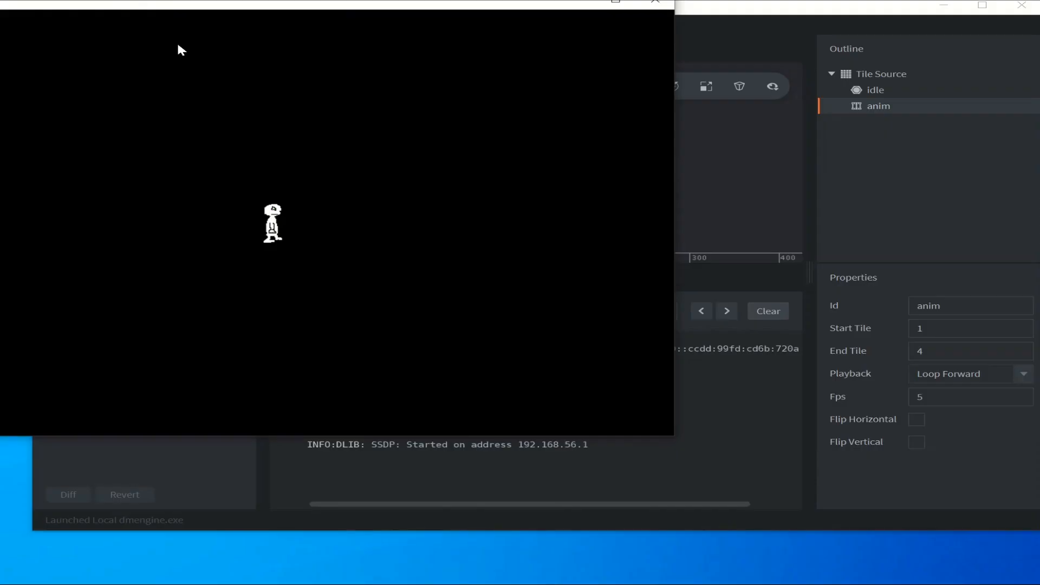
Close the running game, try 15 Fps for the anim animation, save, and test-run the project
click(654, 6)
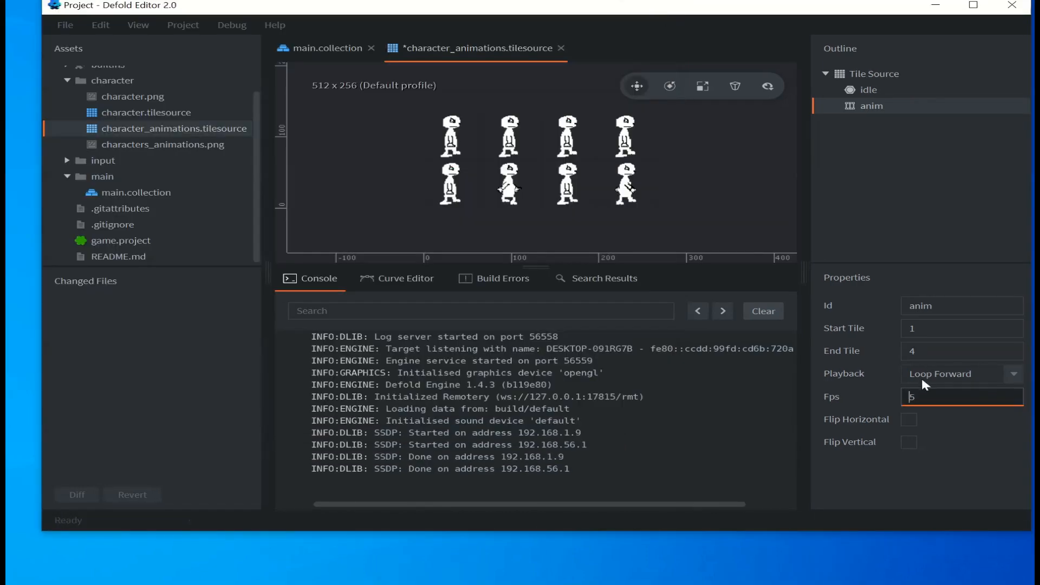
text(1)
key(ctrl+s)
click(184, 20)
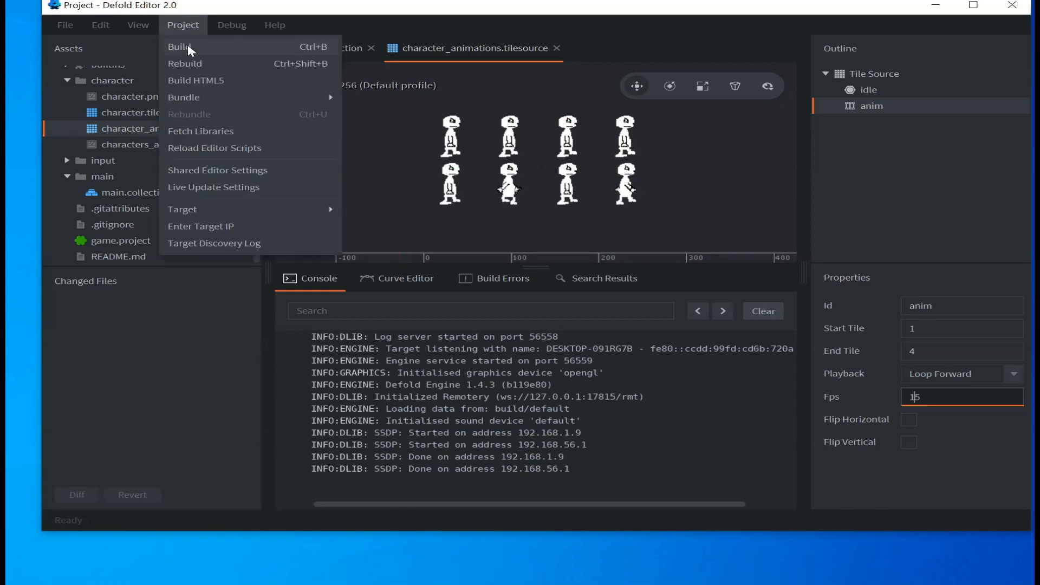
click(188, 44)
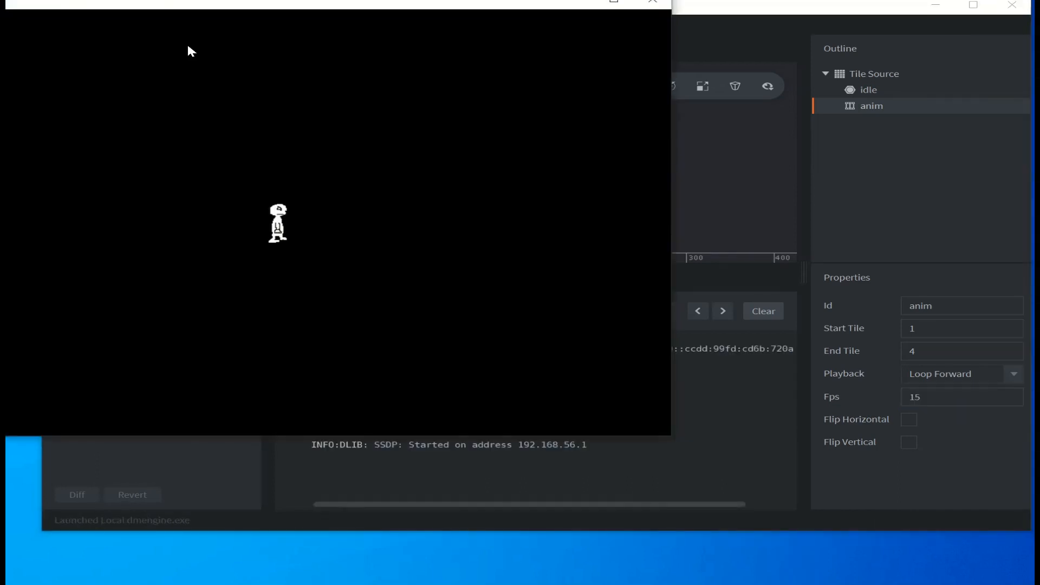
click(652, 2)
Reduce the anim animation's frame rate to 10 Fps and test it in the running game
click(930, 396)
key(BackSpace)
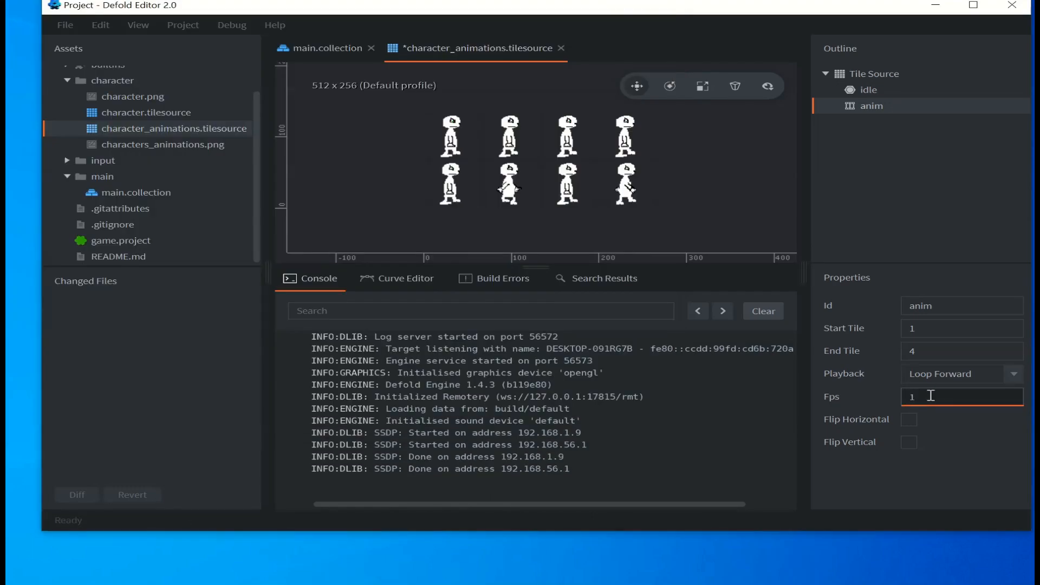
text(0)
key(Return)
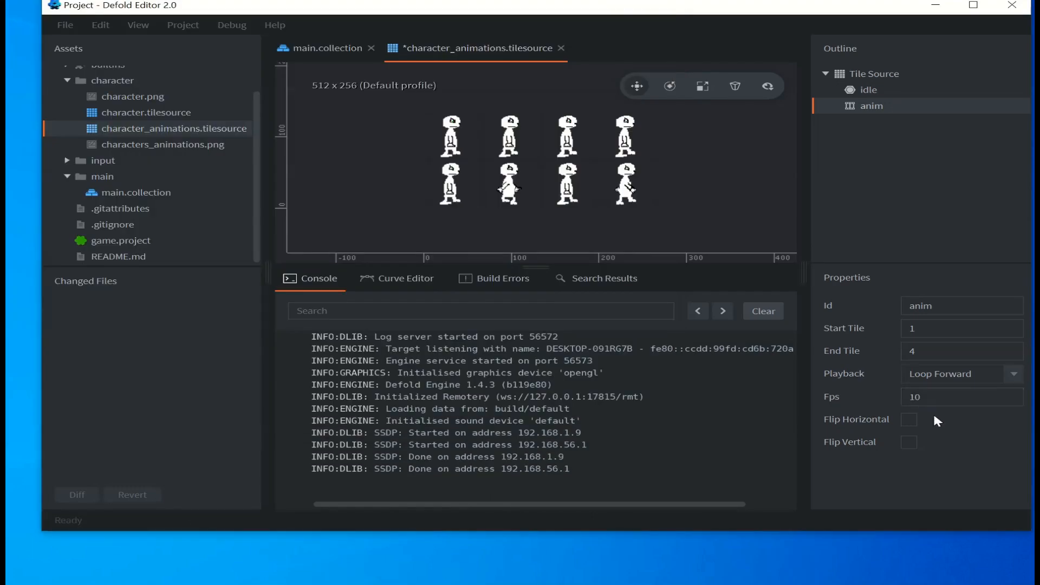
click(183, 25)
click(188, 47)
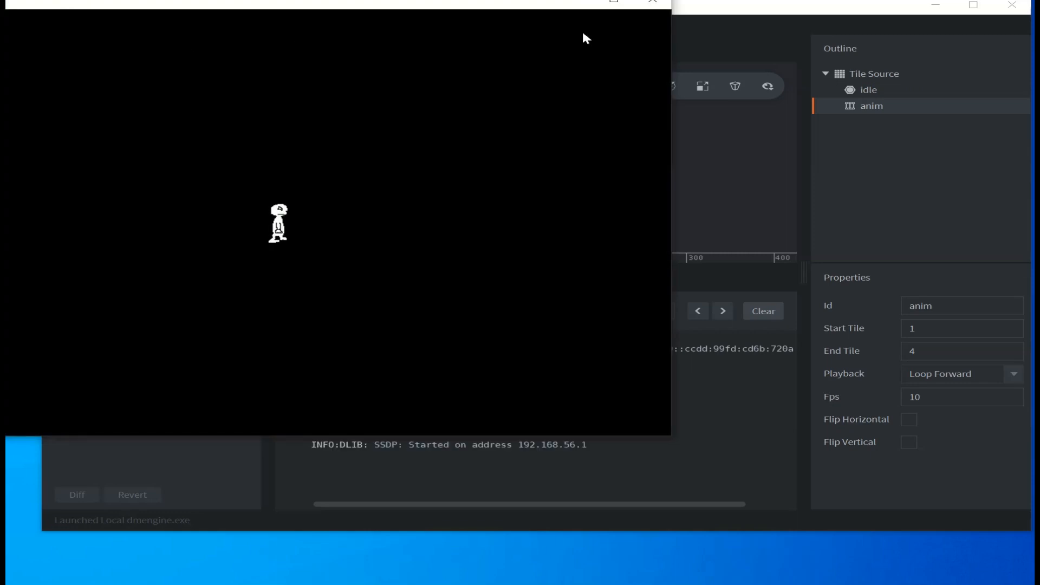
click(652, 1)
Try 5 Fps for the anim animation, save the tile source, and build and run the project
click(942, 397)
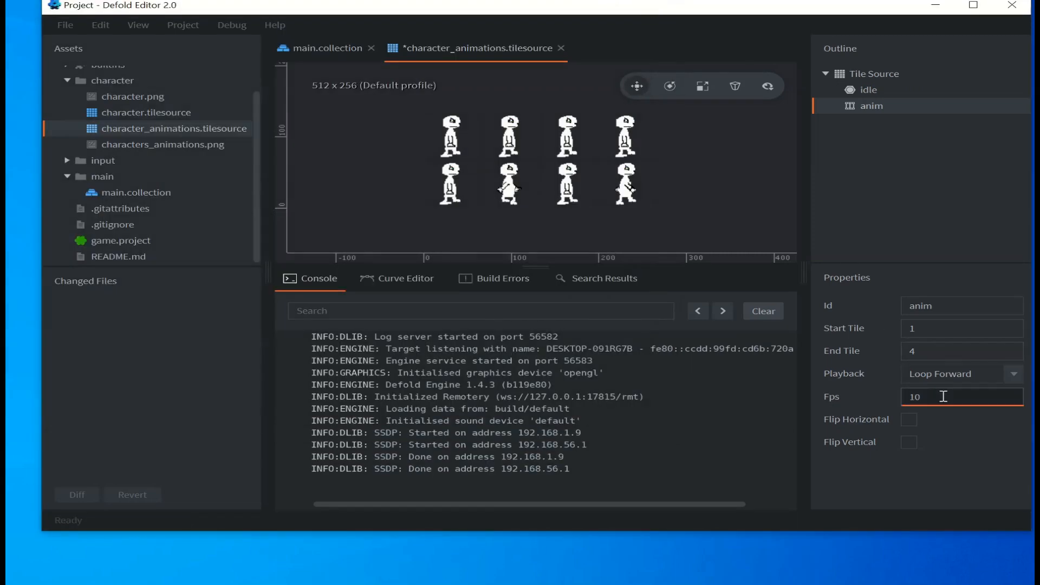
double_click(943, 397)
text(5)
key(Return)
key(ctrl+s)
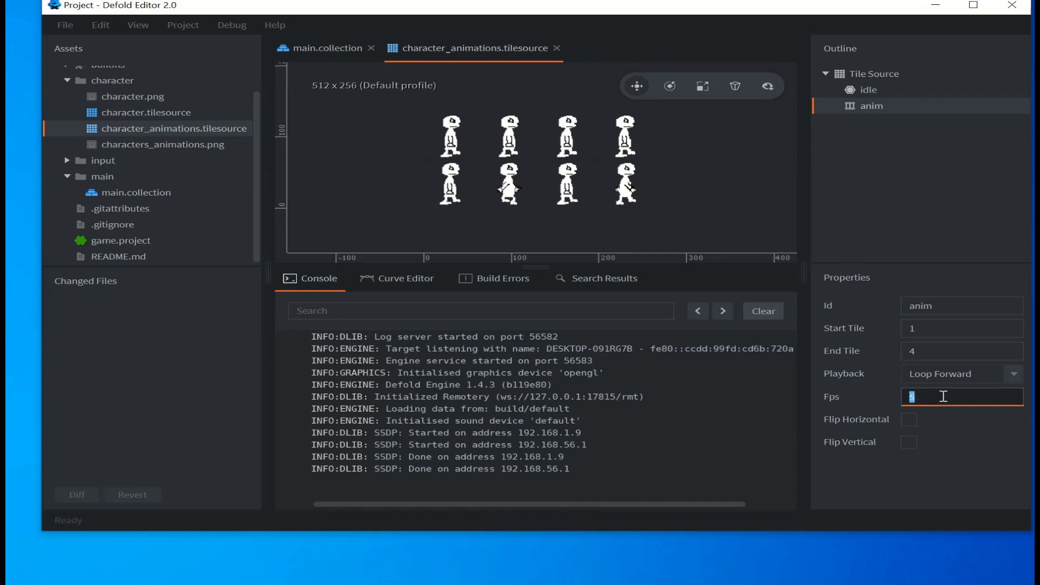
click(189, 25)
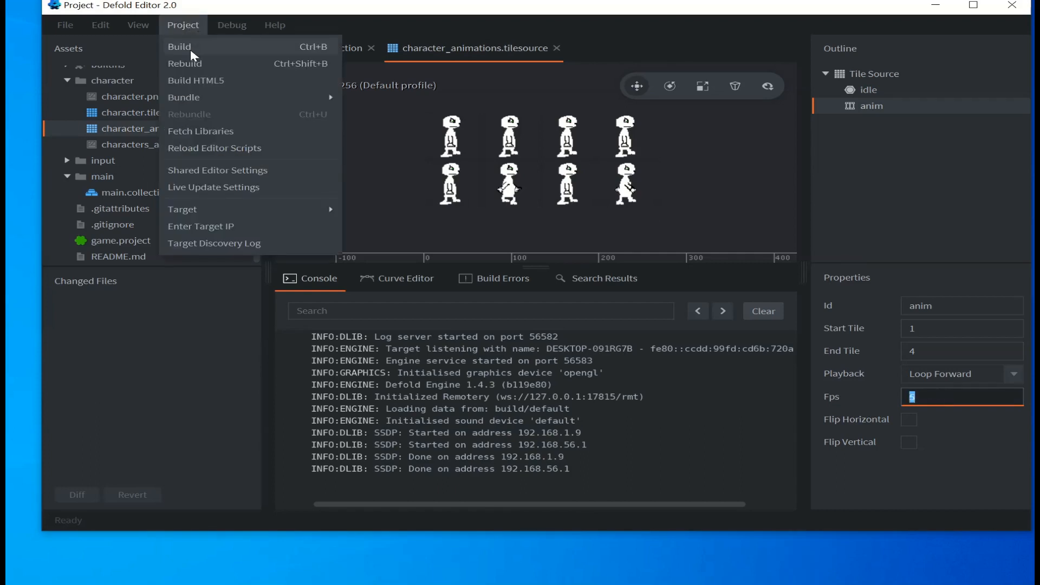
click(189, 46)
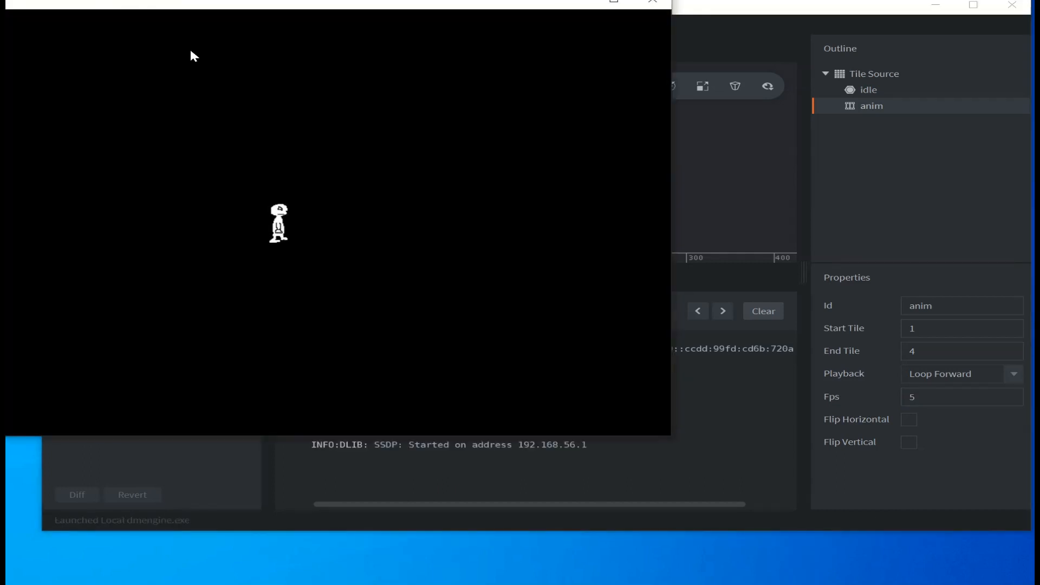
Lower the anim animation's frame rate to 2 Fps and build and run the project
click(927, 399)
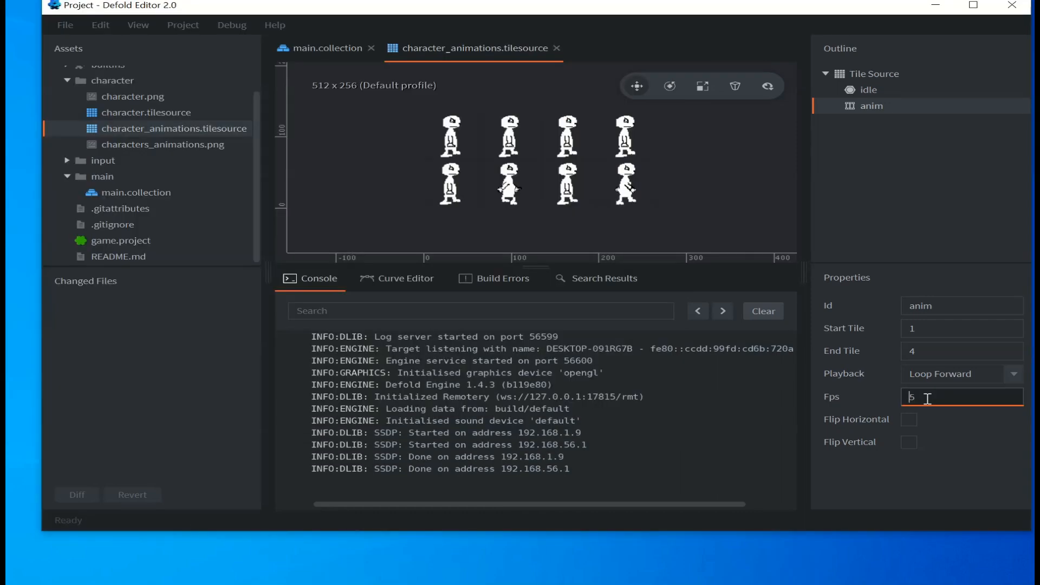
key(BackSpace)
text(2)
key(Return)
click(199, 25)
click(194, 47)
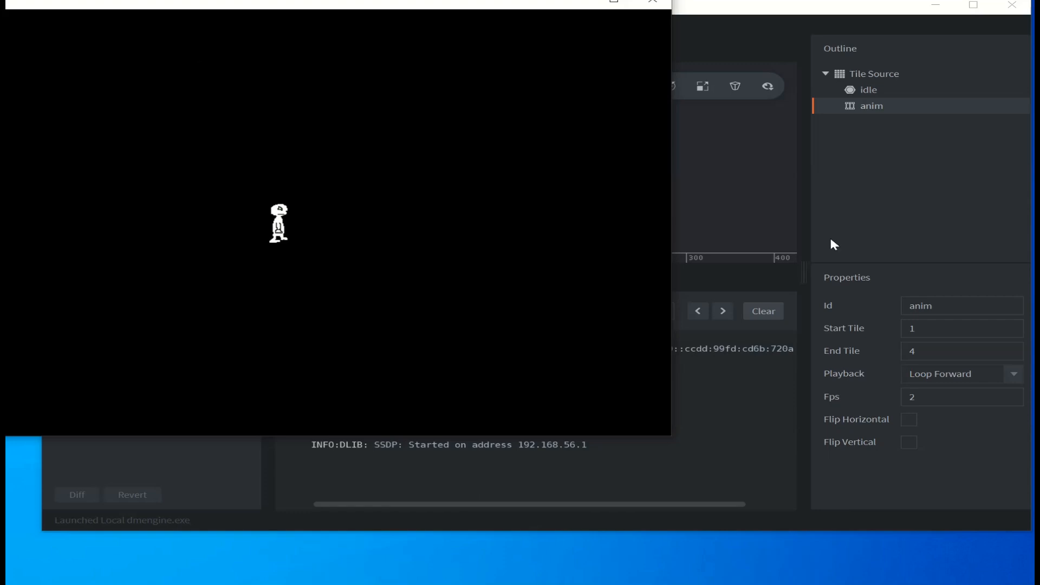
Set the anim animation's Fps to 3, run the project to check the animation, and close the game
click(924, 396)
text(3)
key(Return)
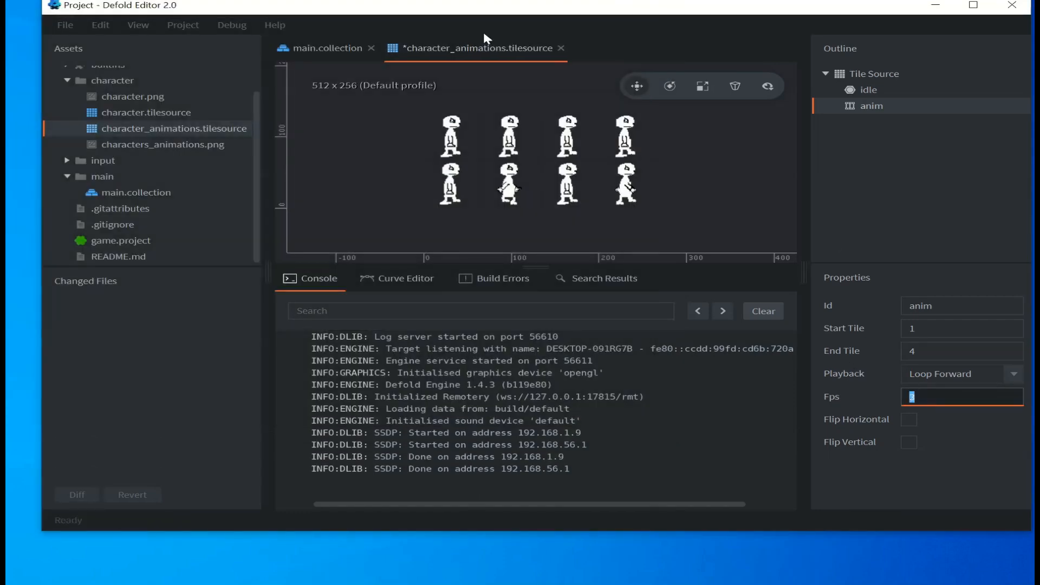
click(184, 26)
click(190, 44)
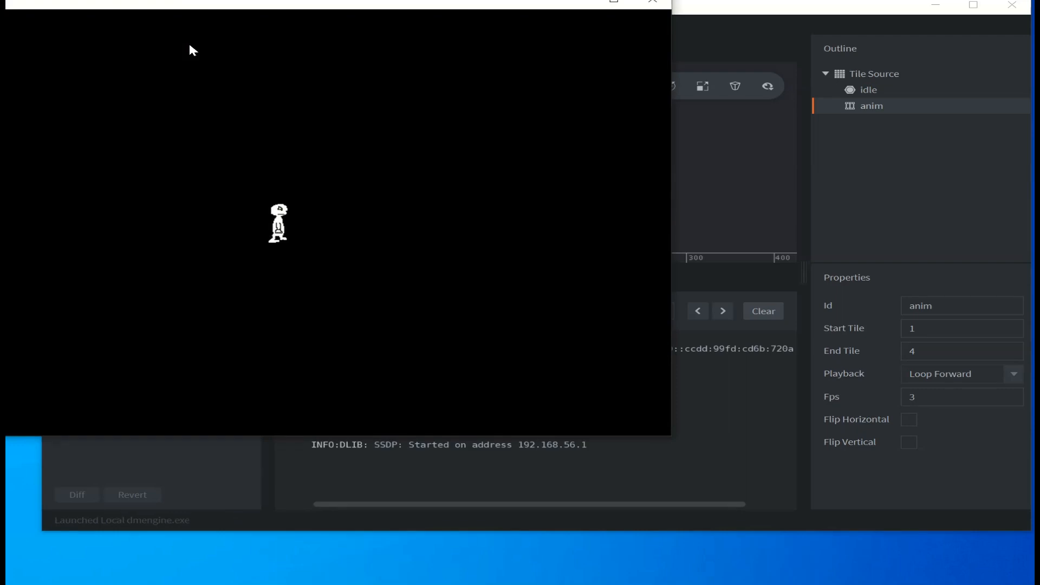
drag(244, 3, 489, 81)
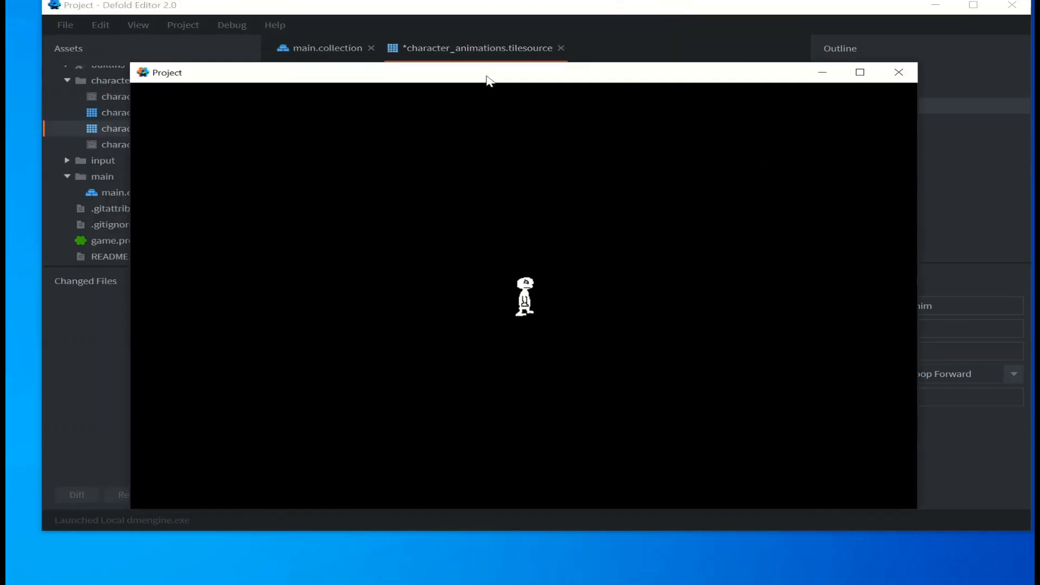
click(898, 73)
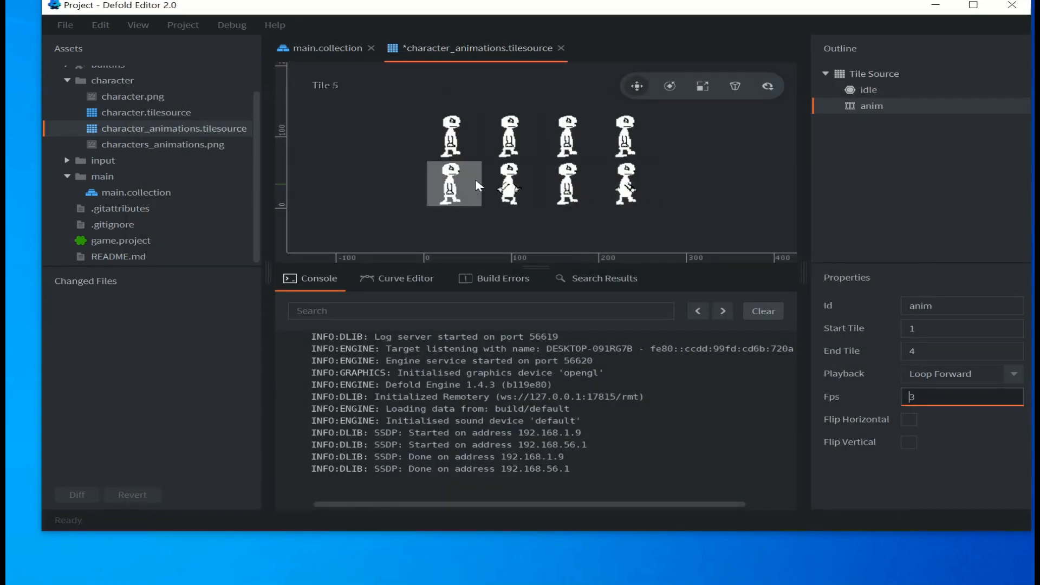
Change the anim animation's playback mode to Loop Ping Pong
click(1014, 374)
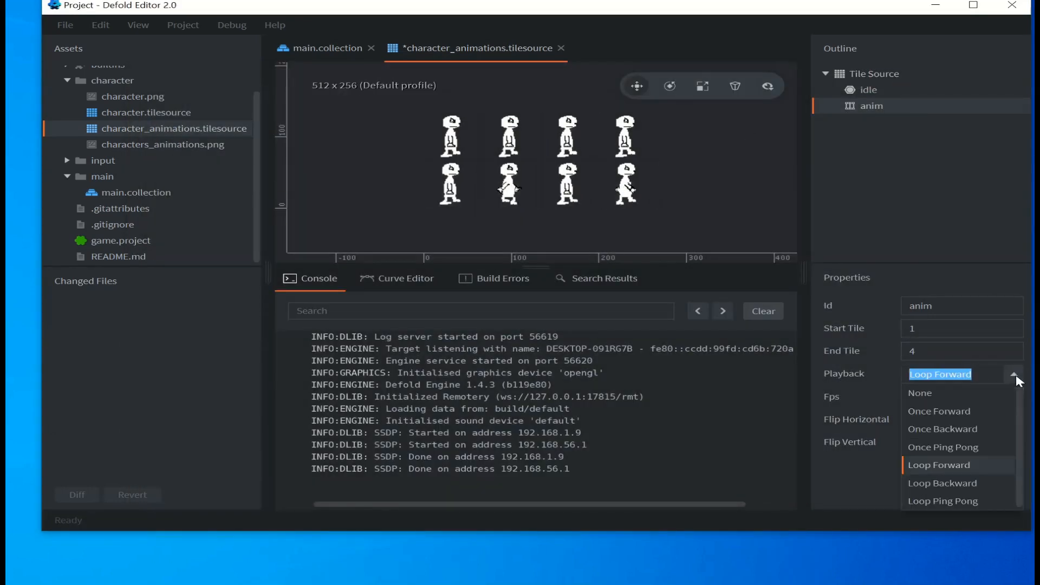
click(973, 502)
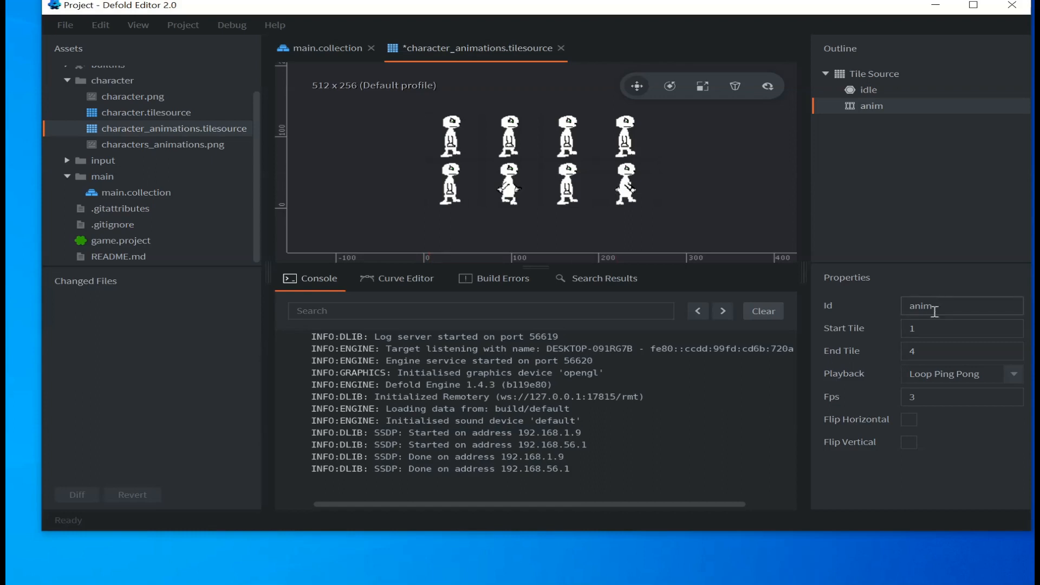
click(867, 92)
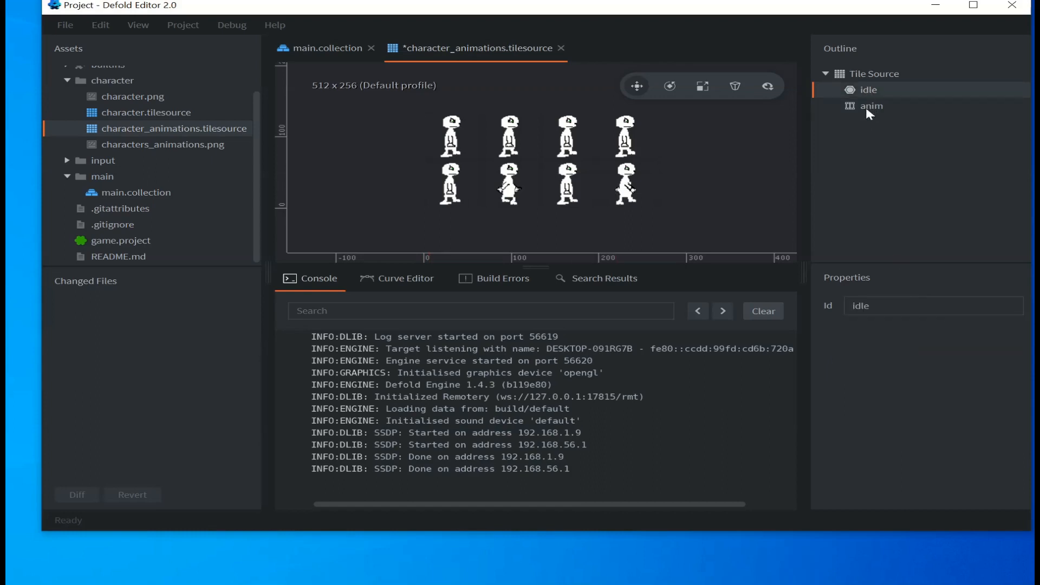
Set the anim animation's start tile to 5 and end tile to 8, and save the tile source
click(868, 106)
click(924, 328)
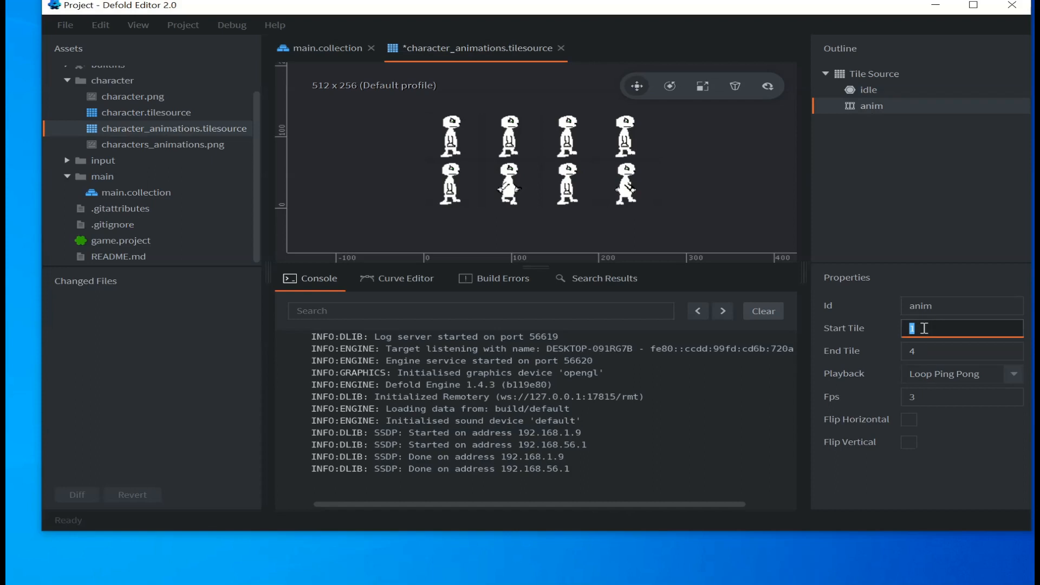
key(BackSpace)
key(Tab)
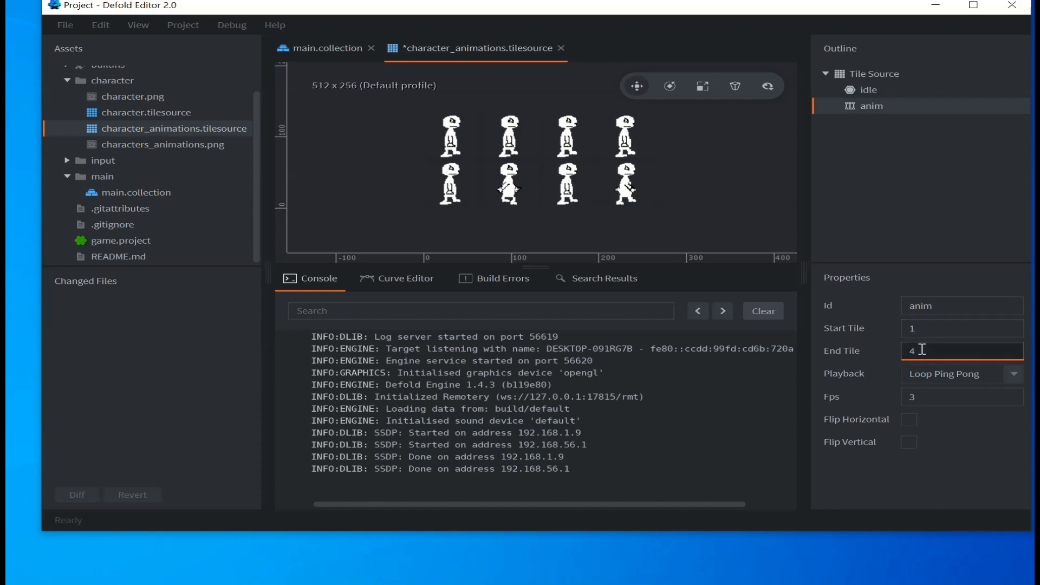
text(8)
click(929, 458)
key(ctrl+s)
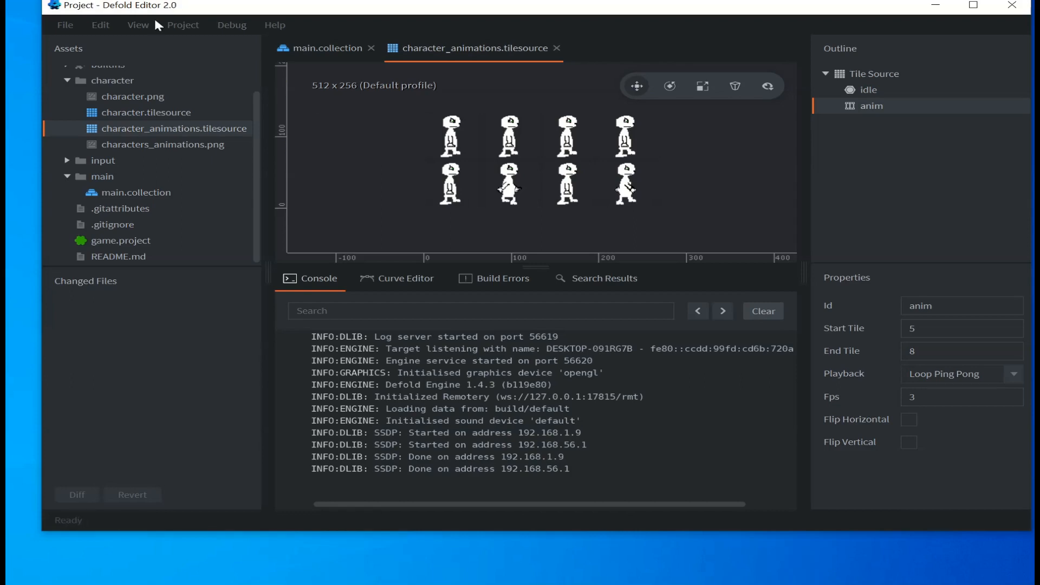
Build and run the project to check the character's animation in the game, and close the game window
click(183, 25)
click(183, 46)
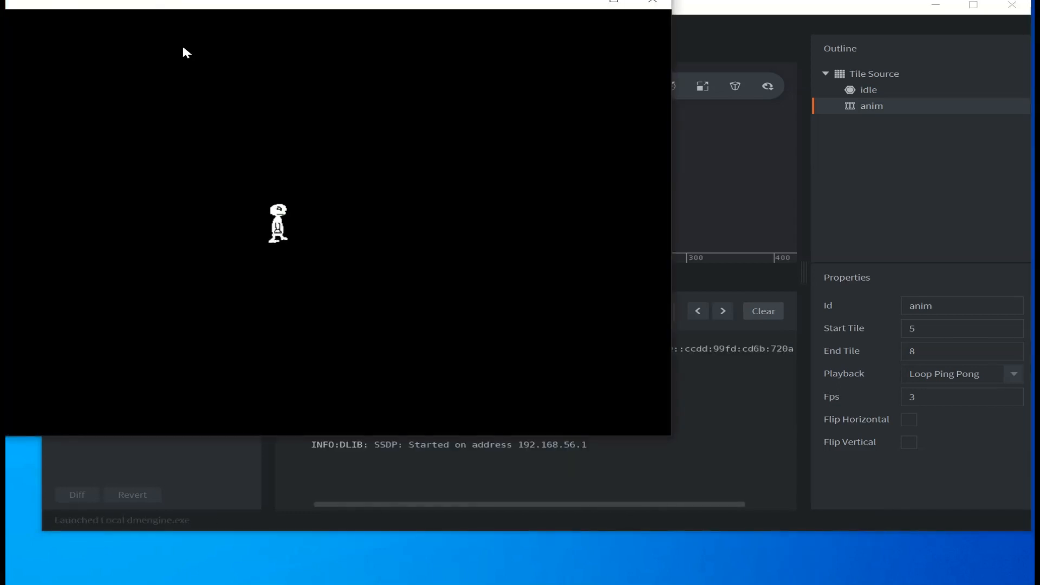
click(647, 6)
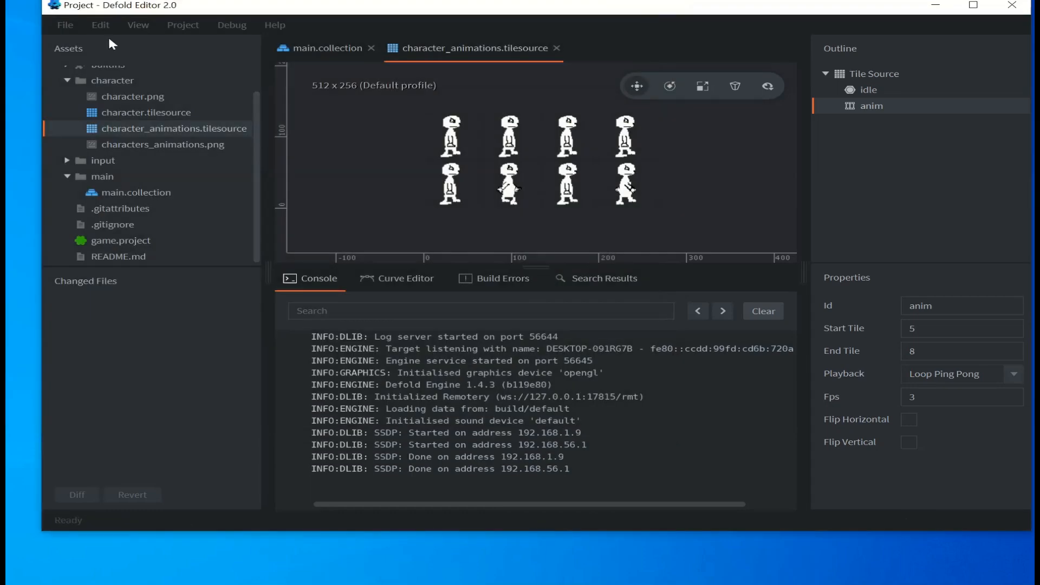